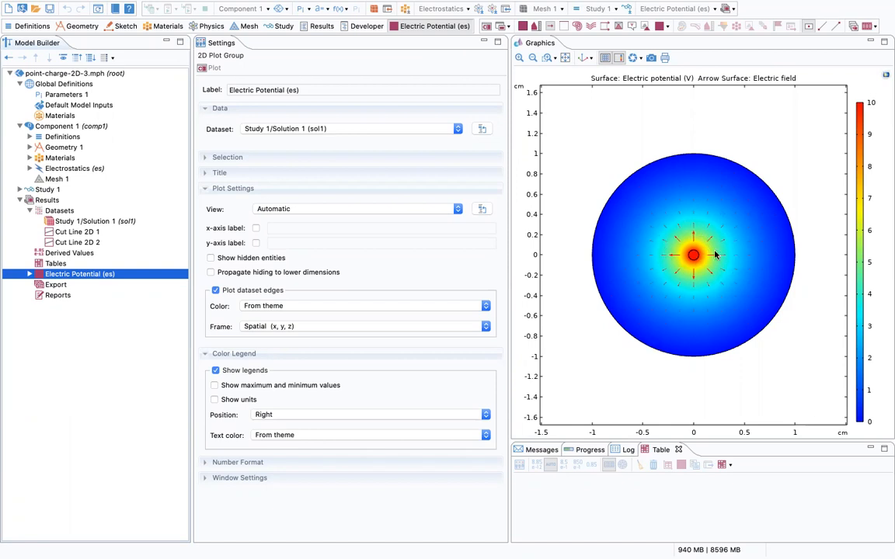
# Expand Electric Potential (es) and review its Surface 1 and es.Ex/es.Ey arrow plot settings.
pyautogui.click(27, 274)
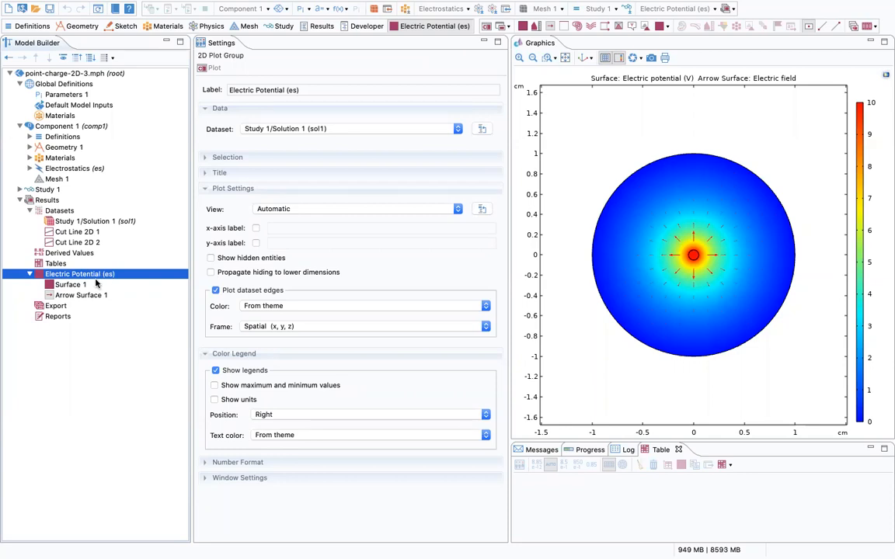
pyautogui.click(79, 285)
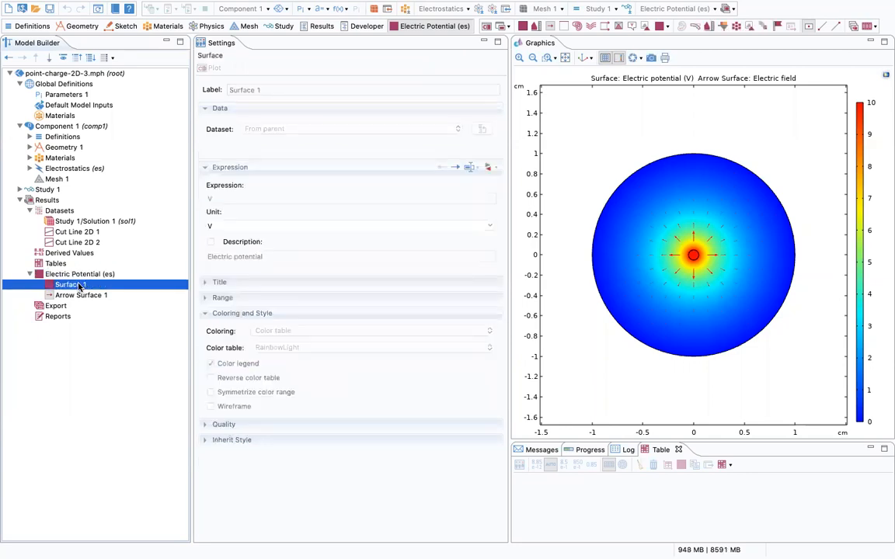
pyautogui.click(91, 275)
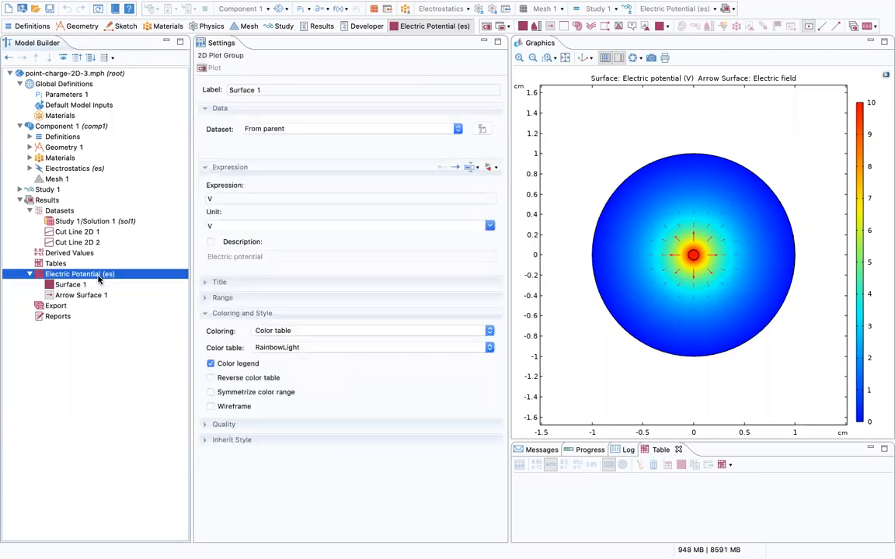
pyautogui.rightClick(100, 279)
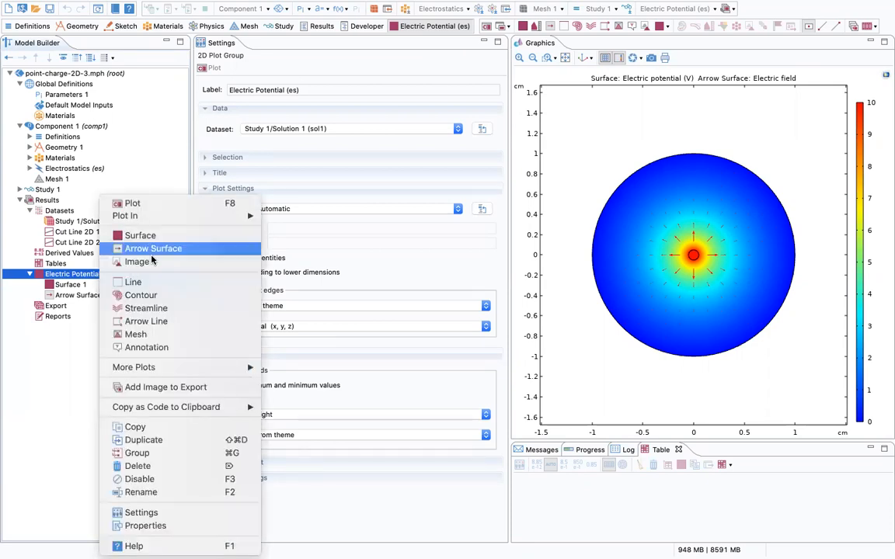
pyautogui.click(76, 293)
pyautogui.click(73, 296)
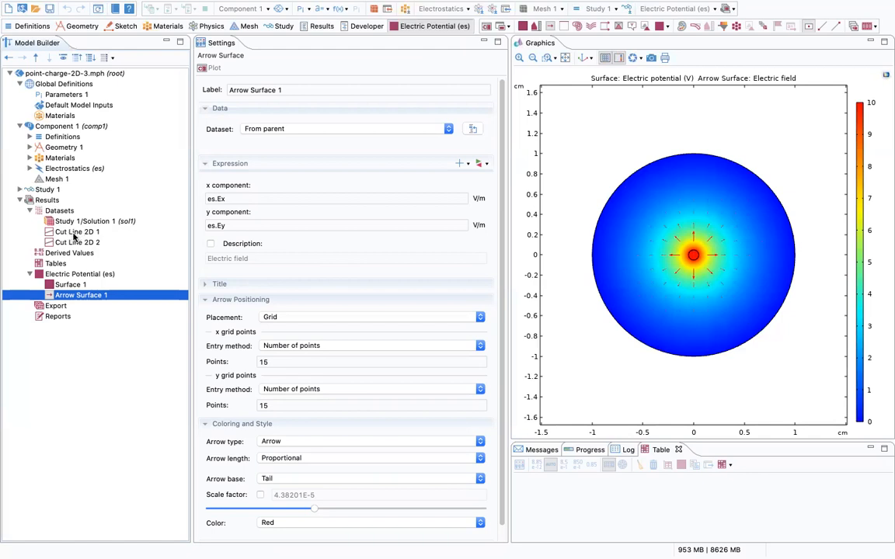
pyautogui.click(101, 223)
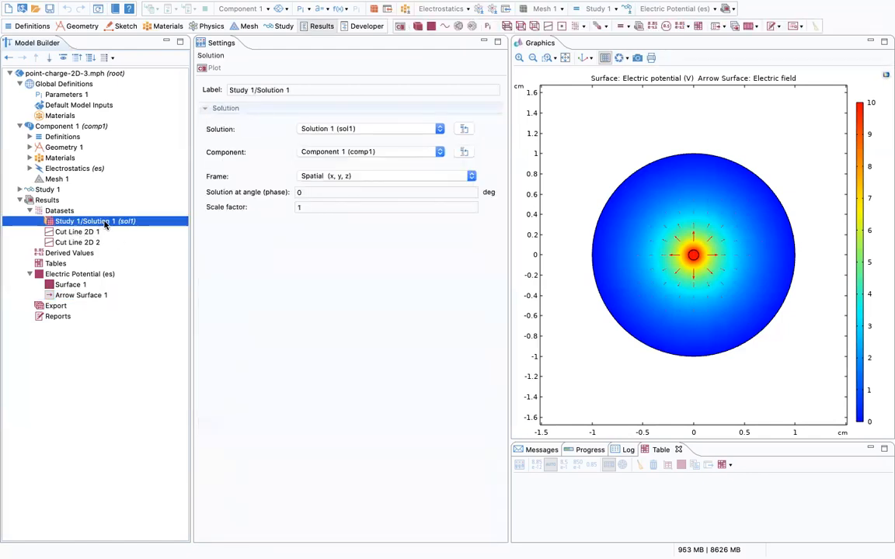
# Confirm Cut Line 2D 1 spans (0.1, 0) to (1, 0) cm along y=0.
pyautogui.click(69, 211)
pyautogui.rightClick(70, 212)
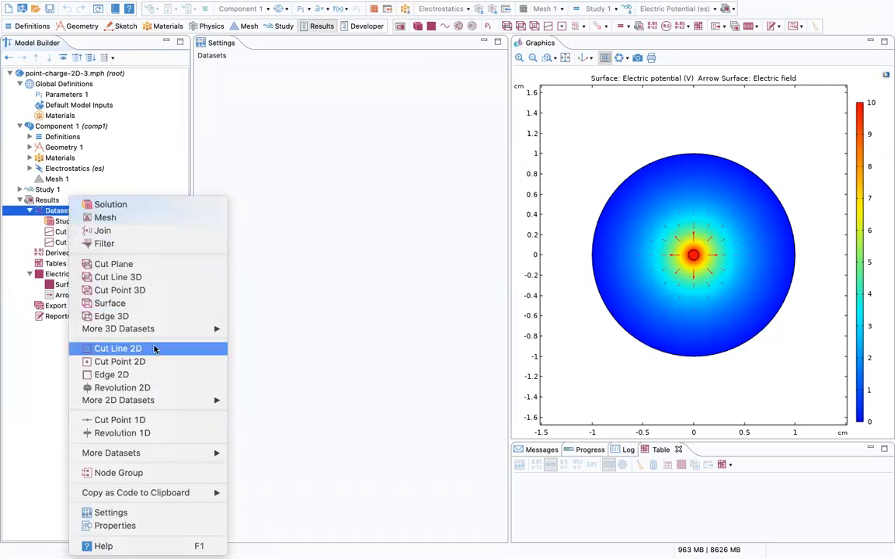
pyautogui.click(58, 229)
pyautogui.click(75, 233)
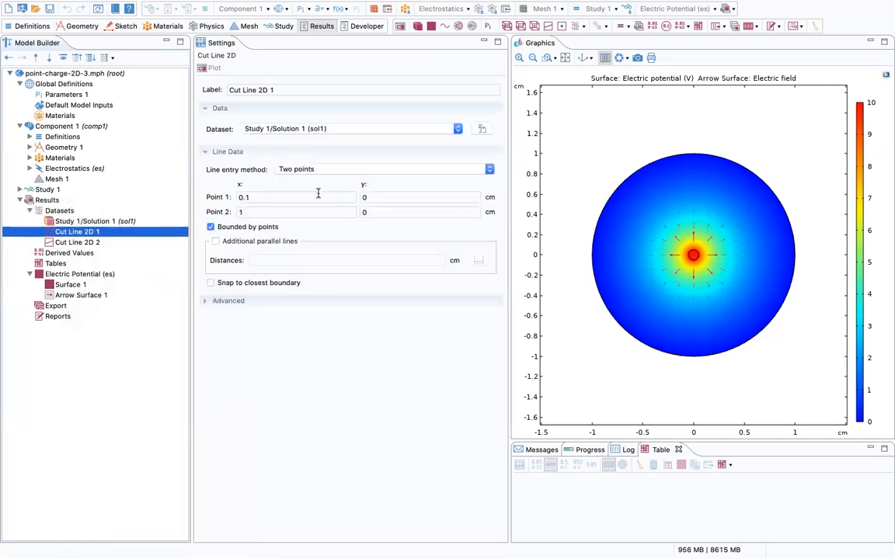
pyautogui.click(256, 198)
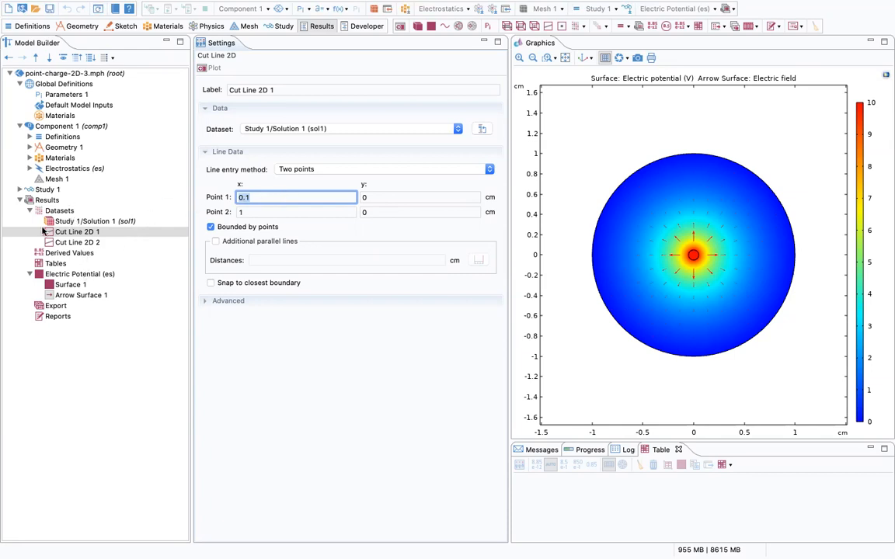
pyautogui.click(47, 199)
# Add 1D Plot Group 2 under Results with a Line Graph inside it.
pyautogui.rightClick(54, 200)
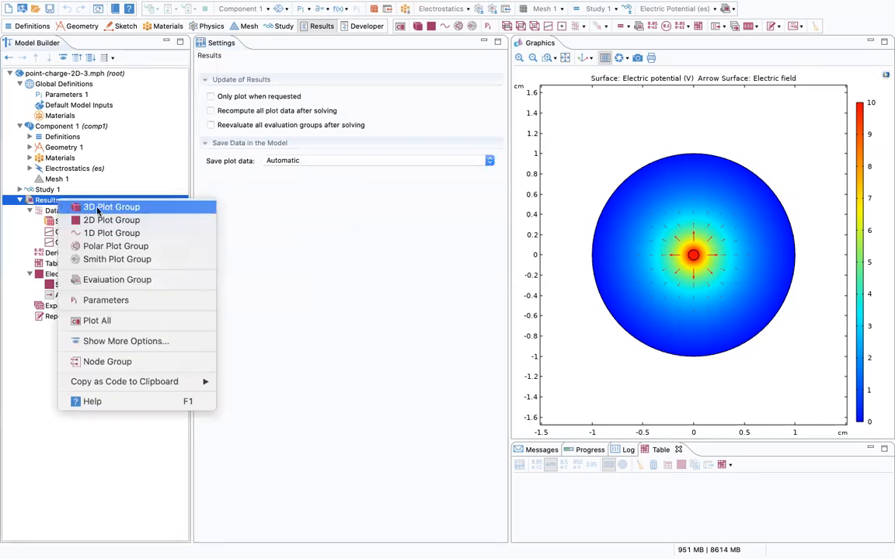
pyautogui.click(111, 233)
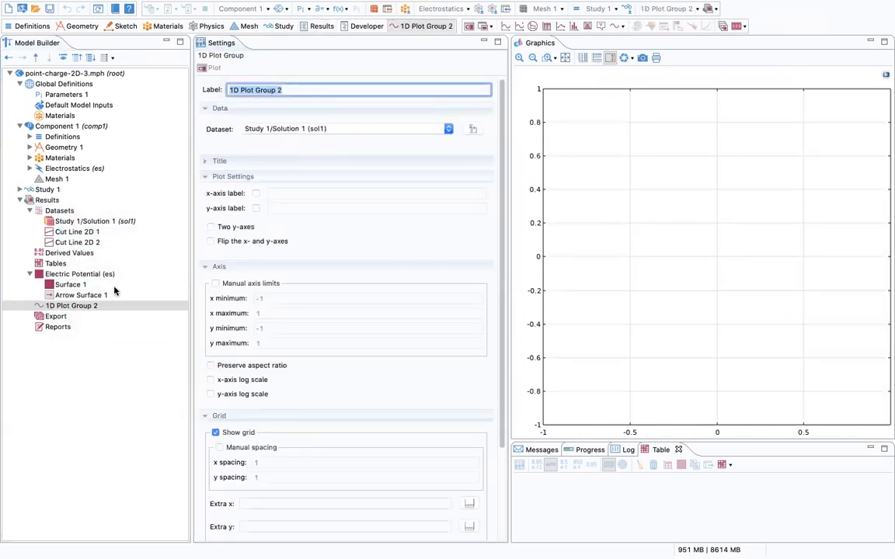
pyautogui.rightClick(96, 305)
pyautogui.click(146, 243)
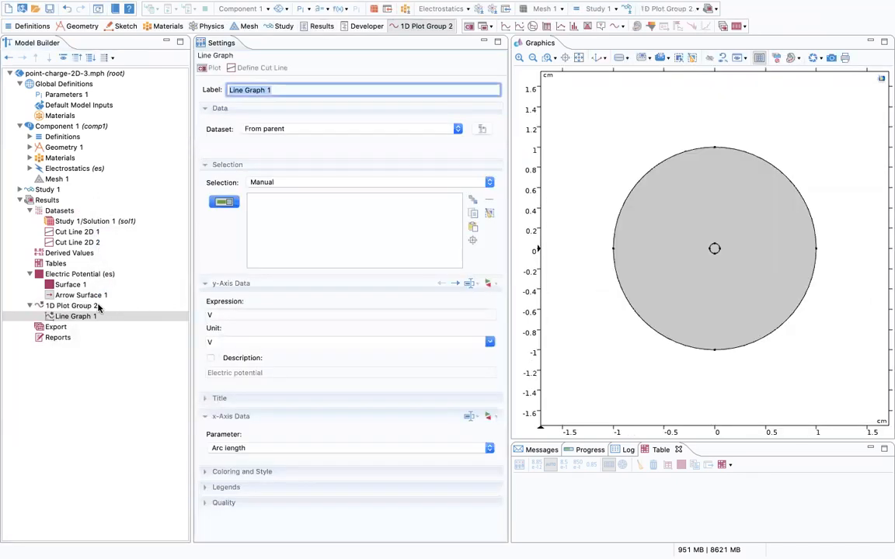
# Set the plot group's dataset to Cut Line 2D 1 and plot the cut line.
pyautogui.click(72, 305)
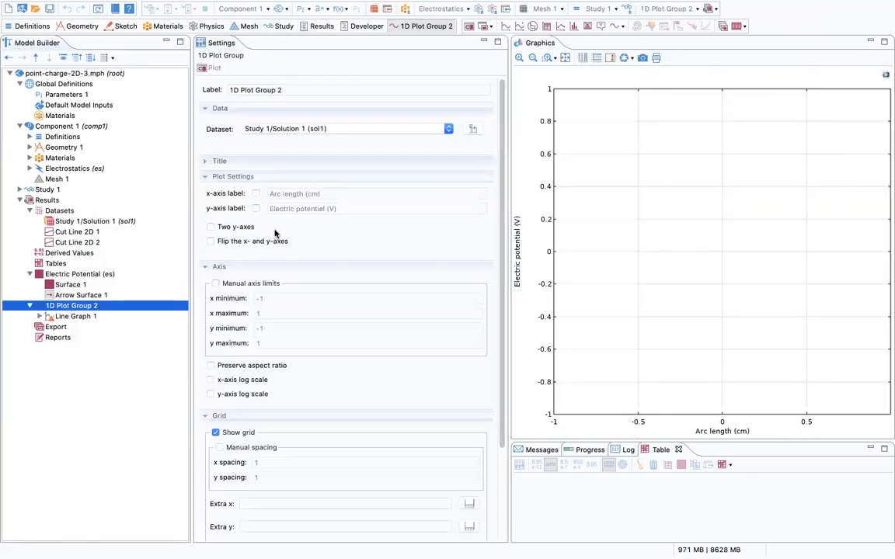
pyautogui.click(330, 130)
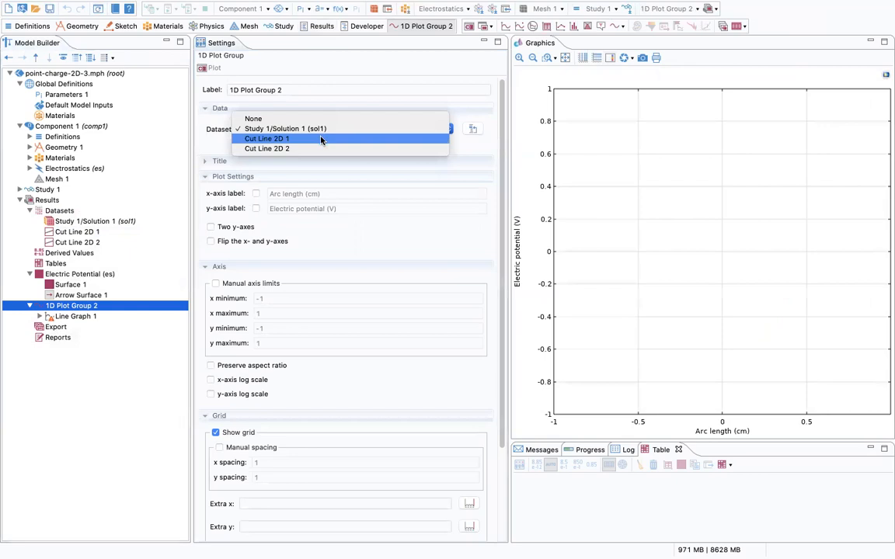
pyautogui.click(321, 139)
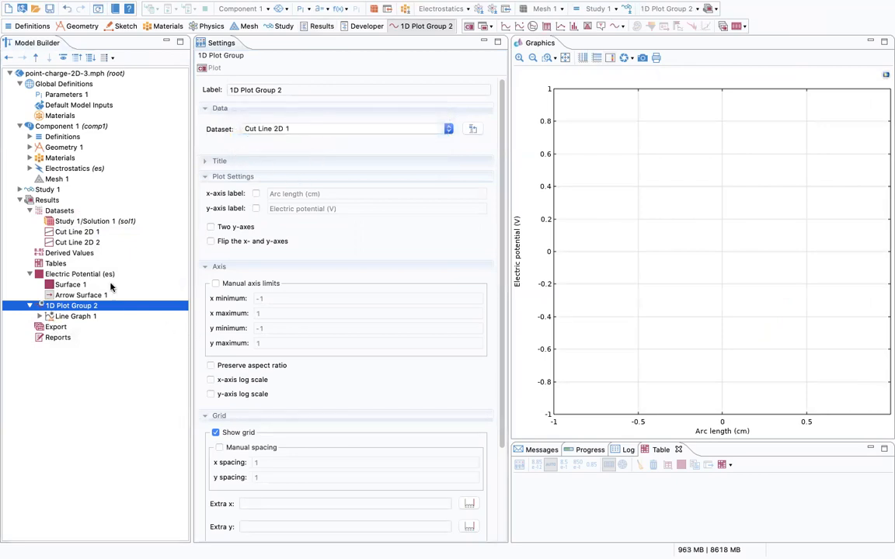
pyautogui.click(87, 233)
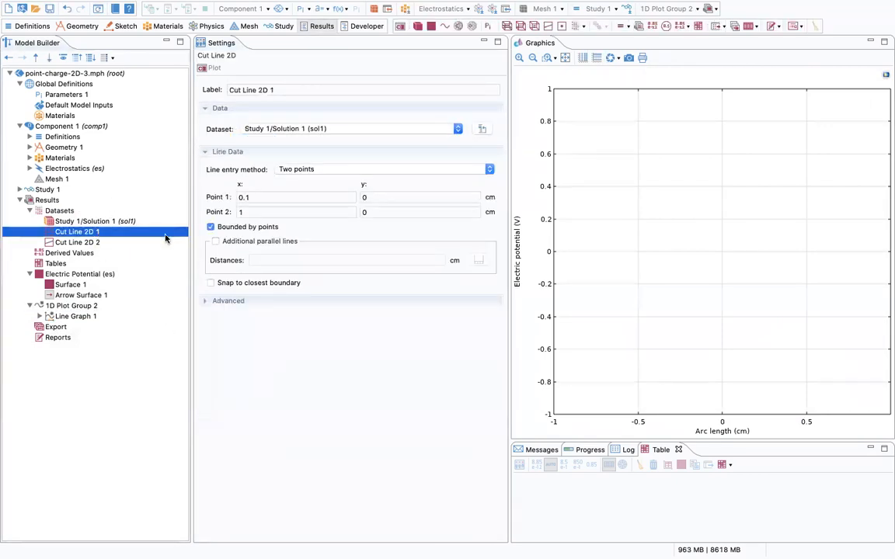
pyautogui.click(210, 68)
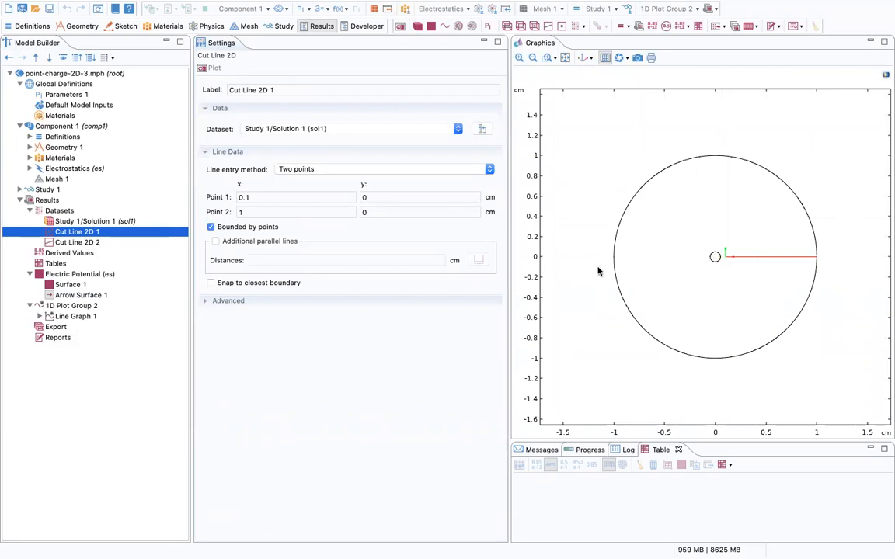
pyautogui.click(90, 316)
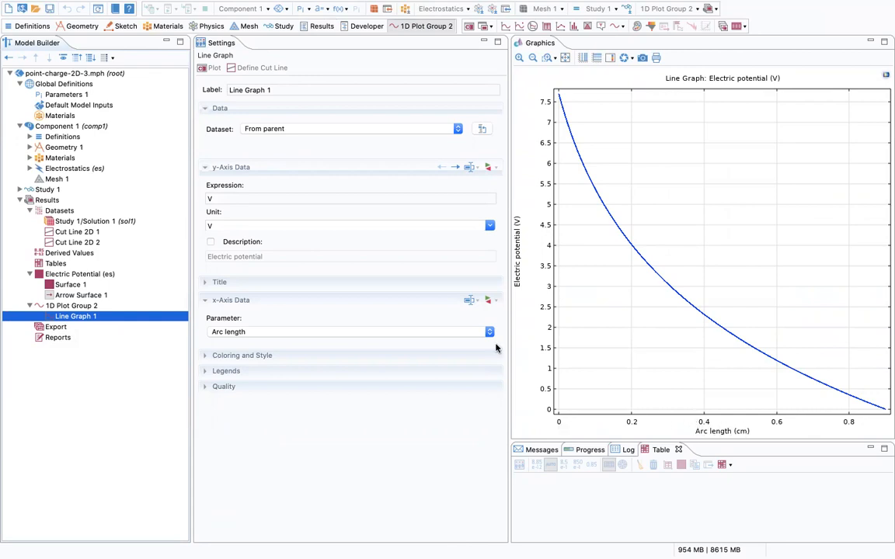
pyautogui.click(94, 233)
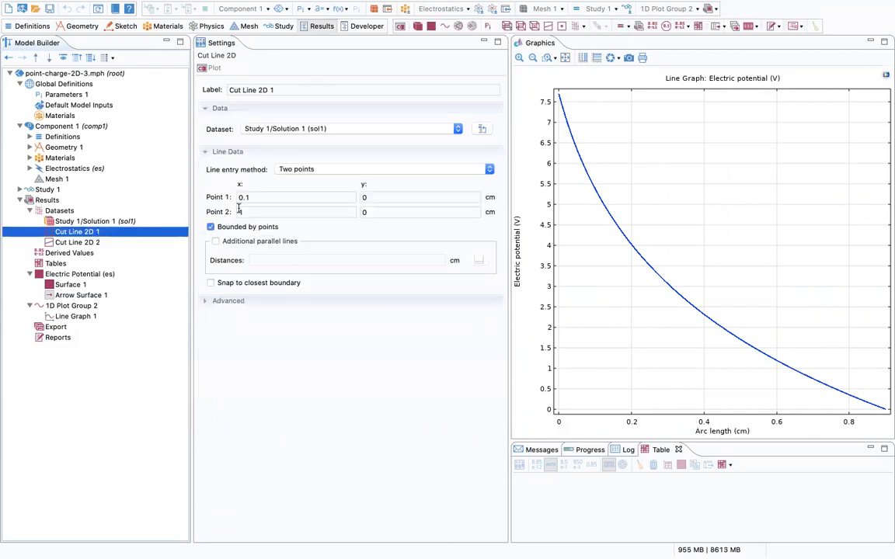
pyautogui.click(212, 68)
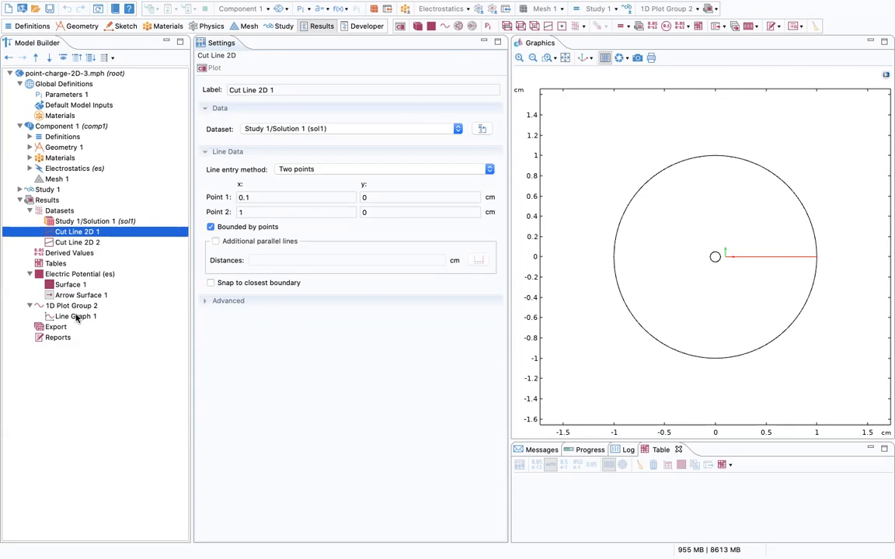
# Move Cut Line 2D 1's Point 1 x to 0 and replot the potential in 1D Plot Group 2.
pyautogui.moveTo(264, 197); pyautogui.dragTo(236, 198)
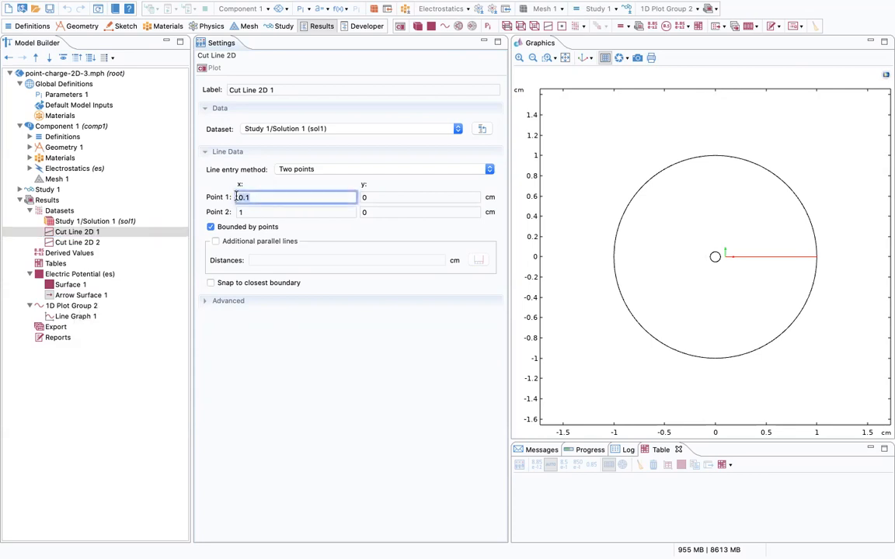
pyautogui.write('0')
pyautogui.click(208, 67)
pyautogui.click(78, 307)
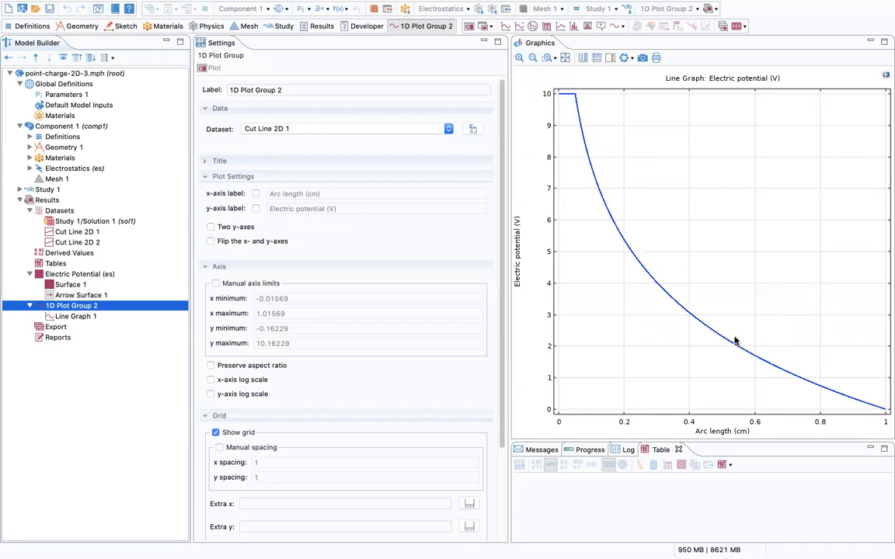
# Create 1D Plot Group 3 using Cut Line 2D 1 and add a Line Graph to it.
pyautogui.click(86, 274)
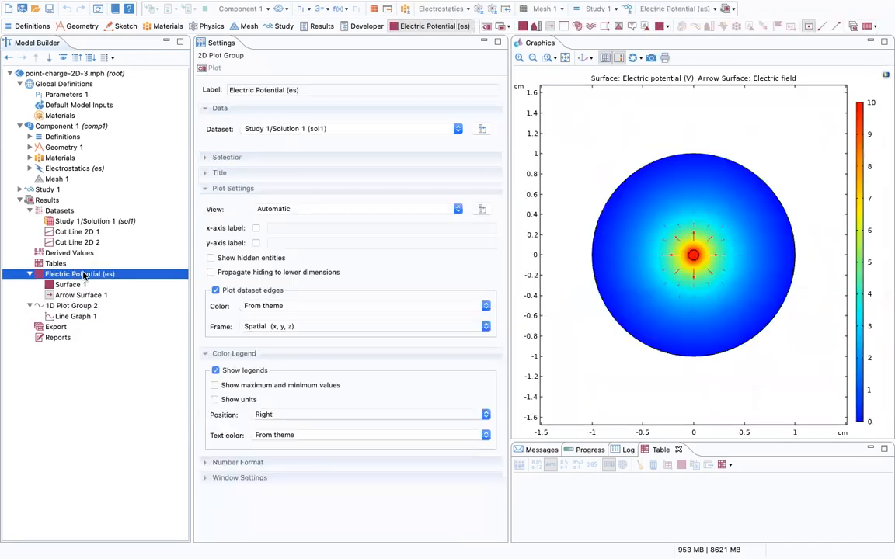
pyautogui.click(52, 200)
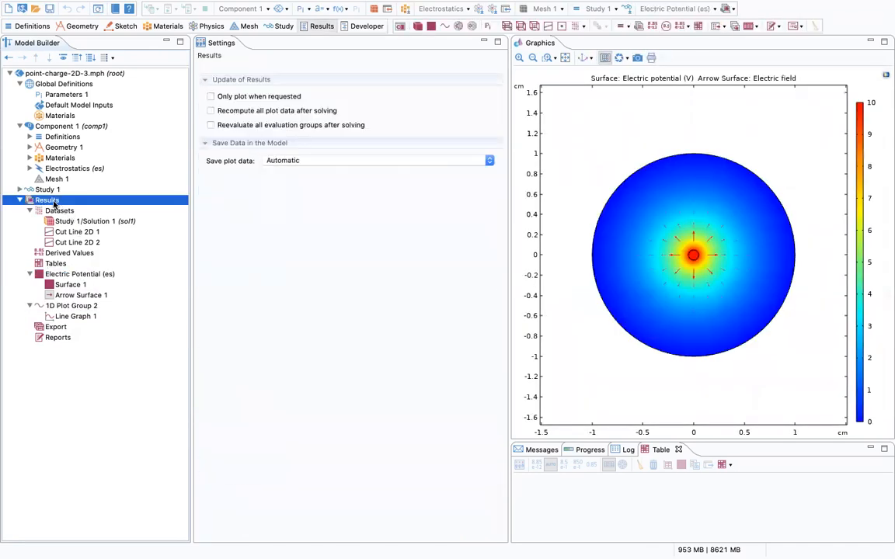
pyautogui.rightClick(52, 201)
pyautogui.click(109, 234)
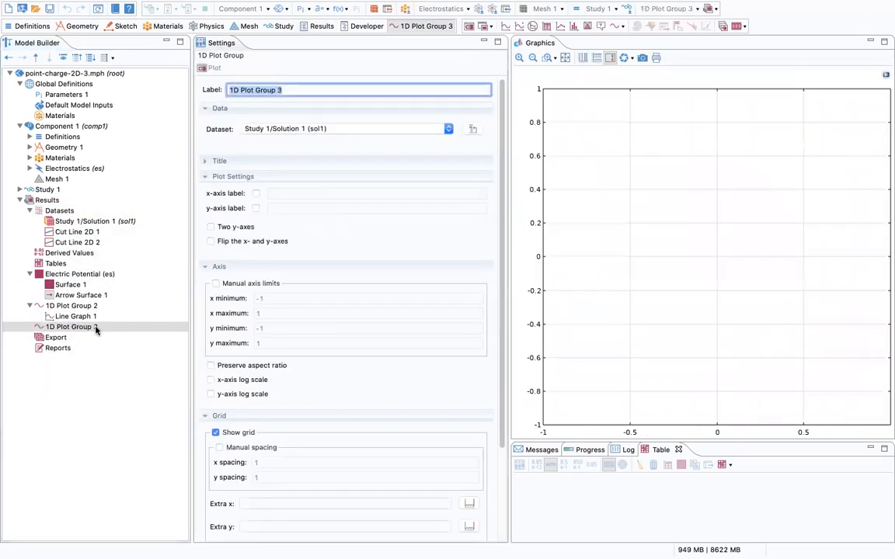
pyautogui.click(330, 129)
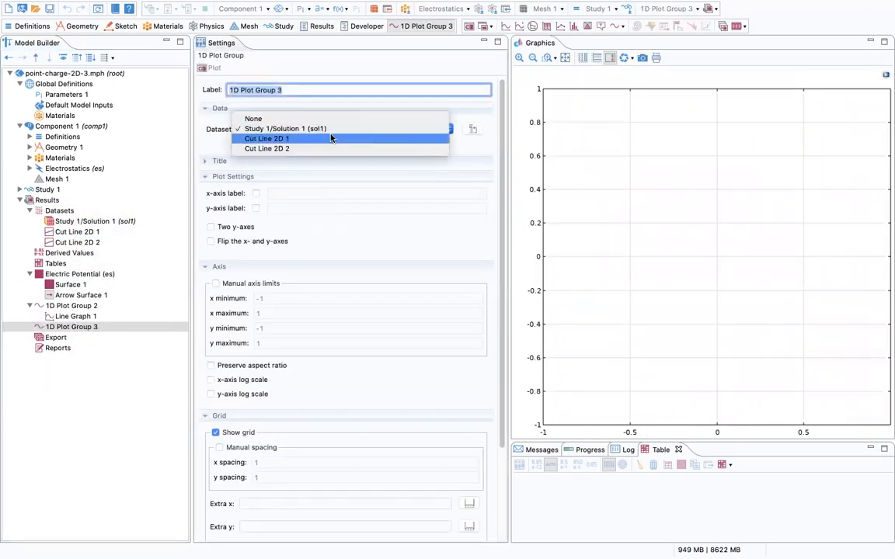
pyautogui.press('Return')
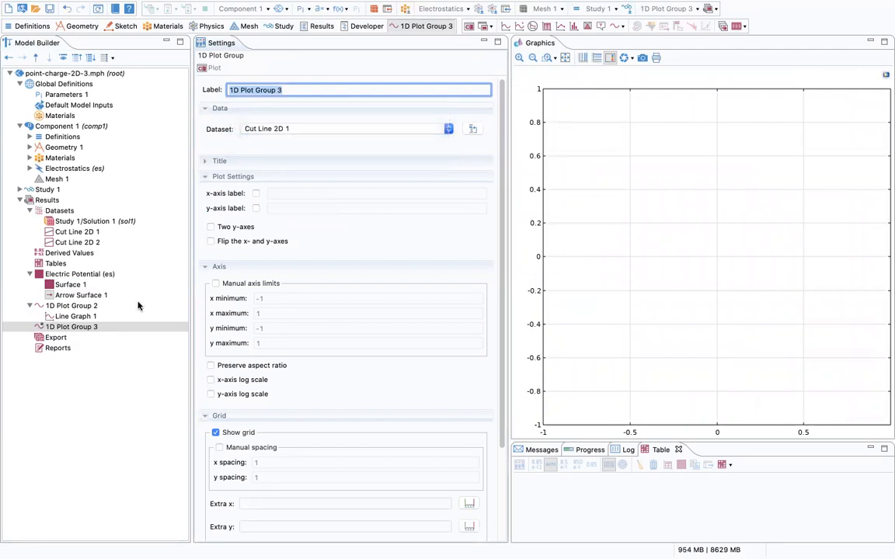
pyautogui.rightClick(94, 327)
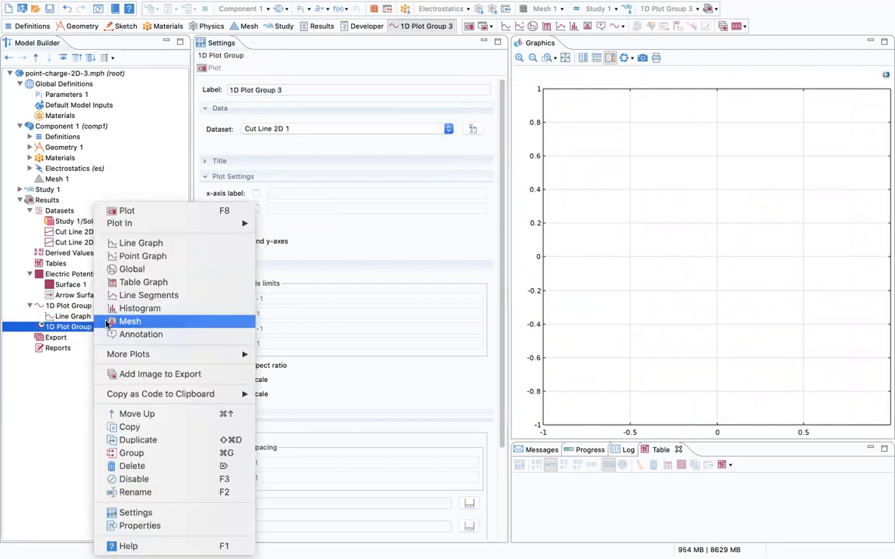
pyautogui.click(141, 243)
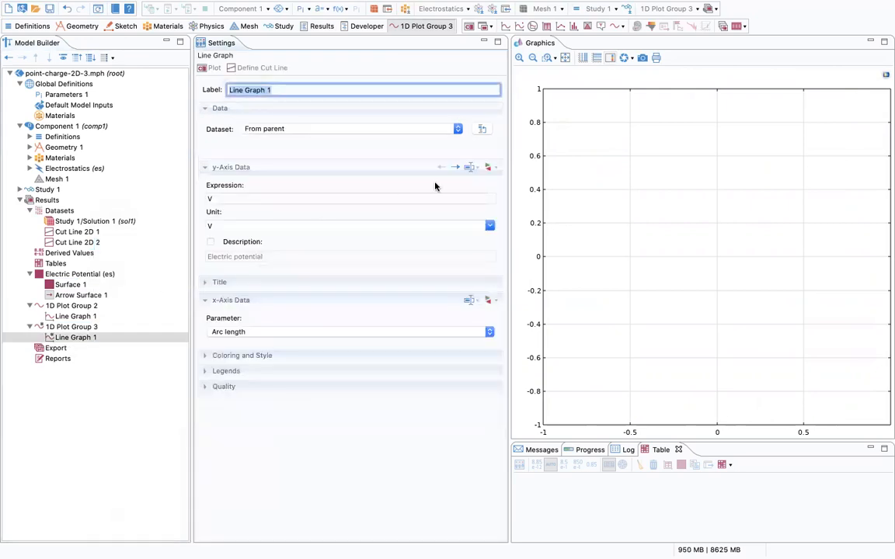
# Set Line Graph 1's expression to the electric field norm es.normE and plot it.
pyautogui.click(488, 167)
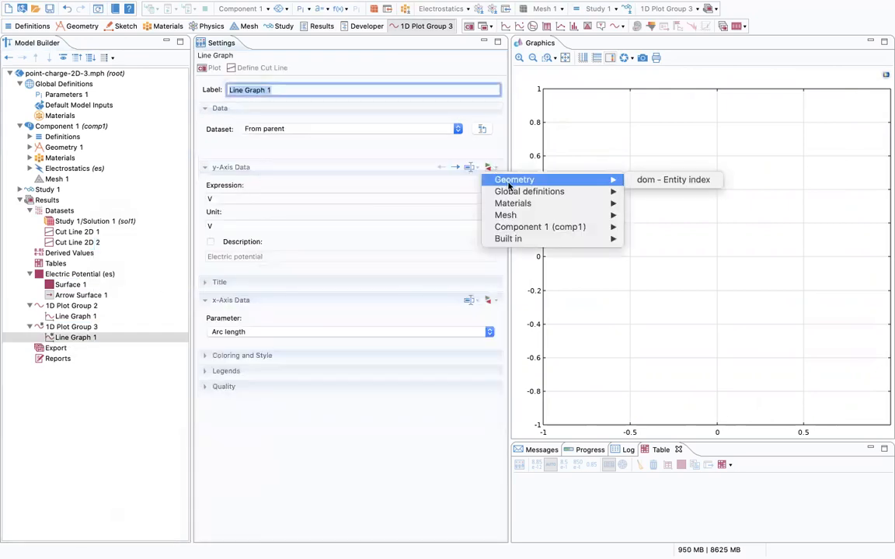
pyautogui.moveTo(539, 230)
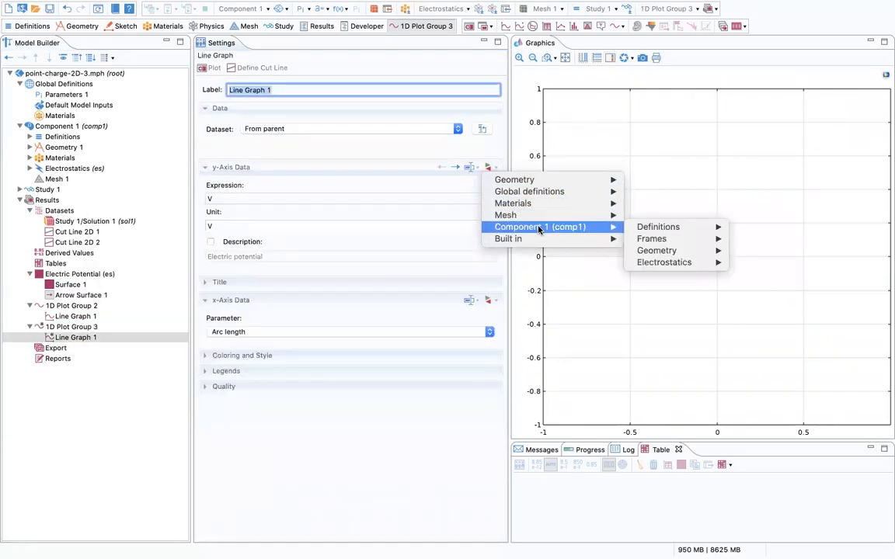
pyautogui.click(489, 169)
pyautogui.click(490, 168)
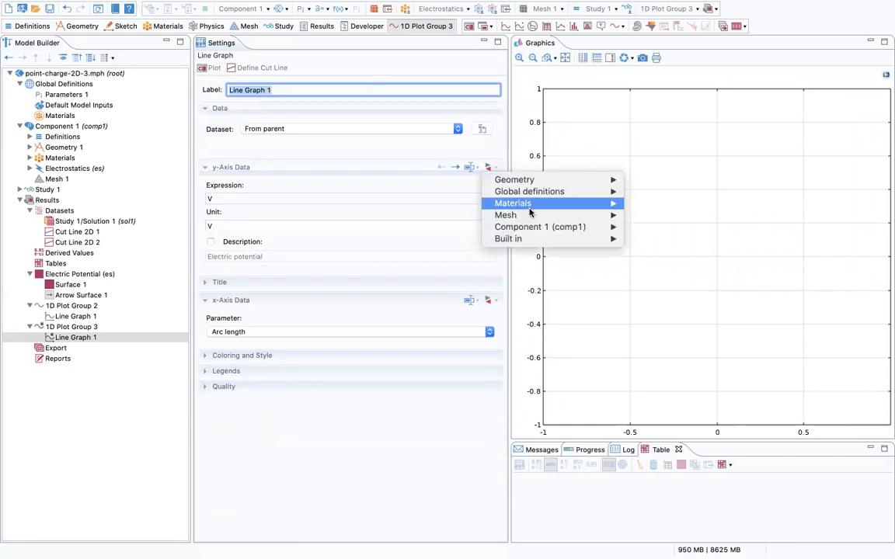
pyautogui.moveTo(539, 226)
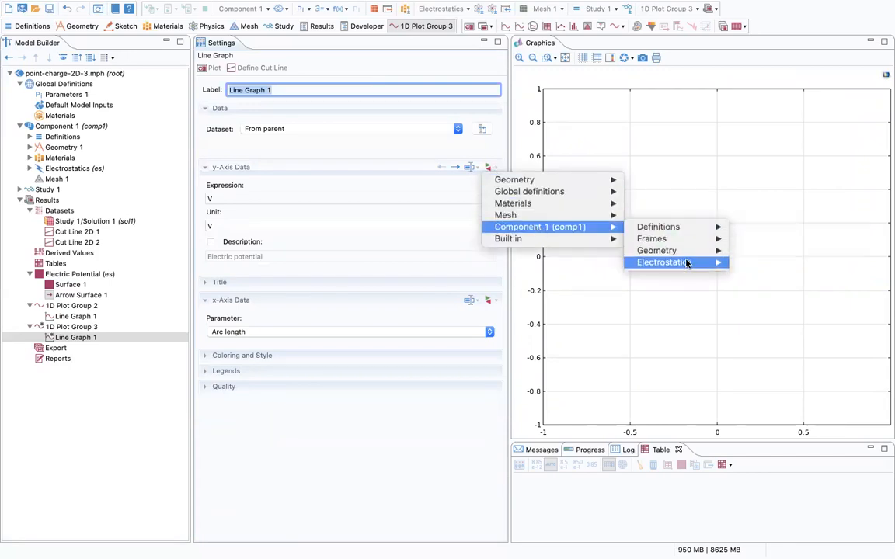
pyautogui.moveTo(676, 262)
pyautogui.moveTo(765, 274)
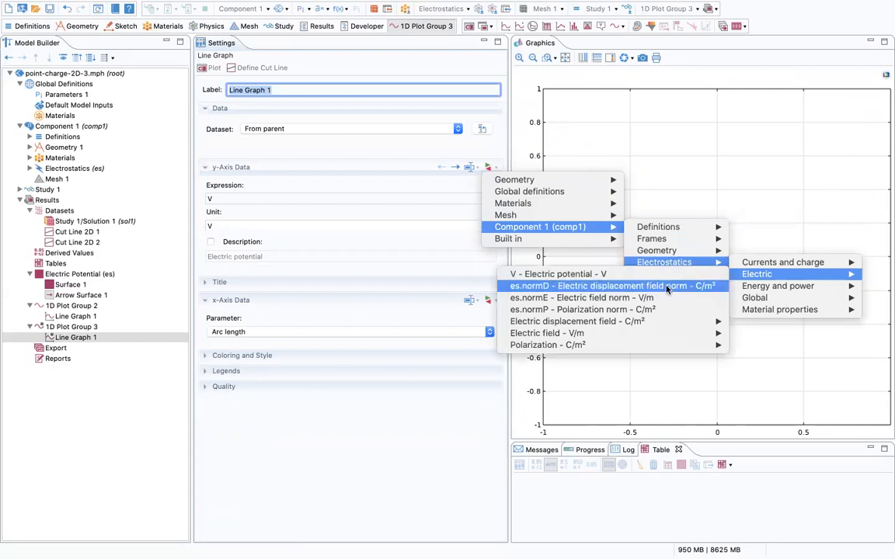
pyautogui.click(600, 298)
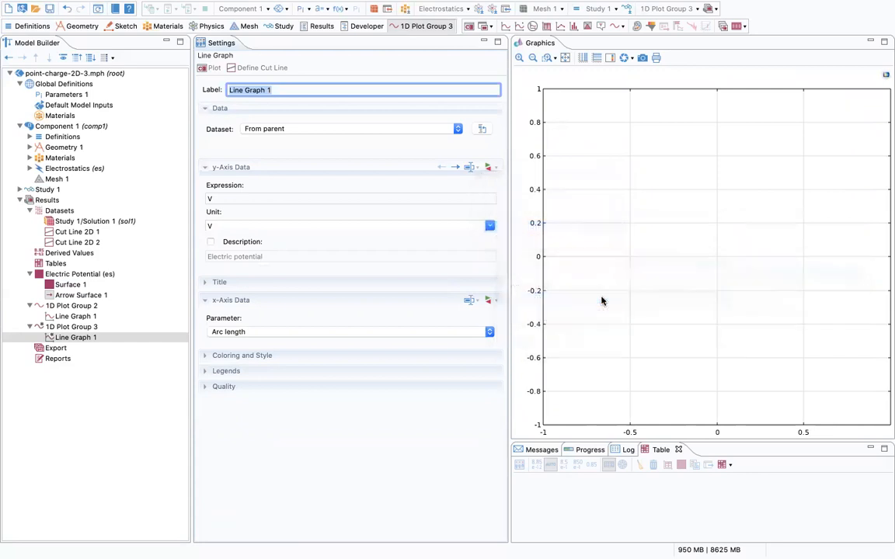
pyautogui.click(208, 68)
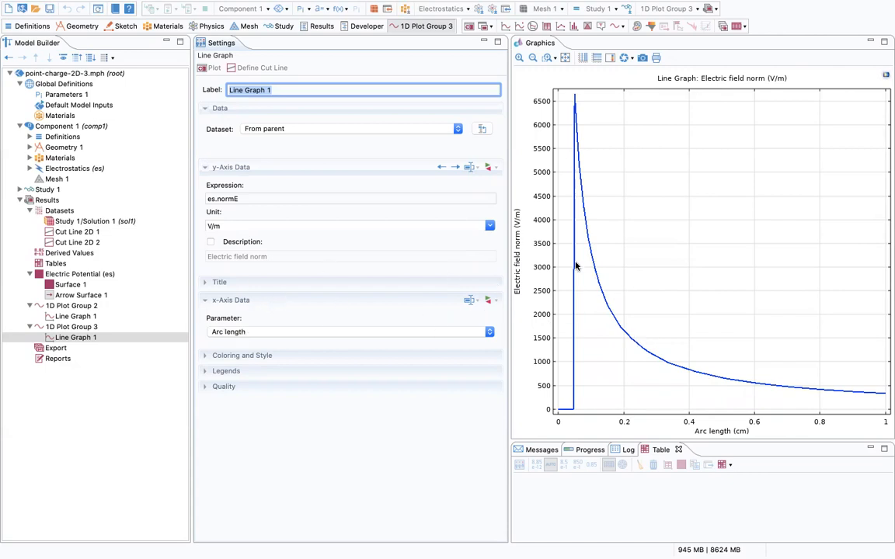
pyautogui.click(93, 327)
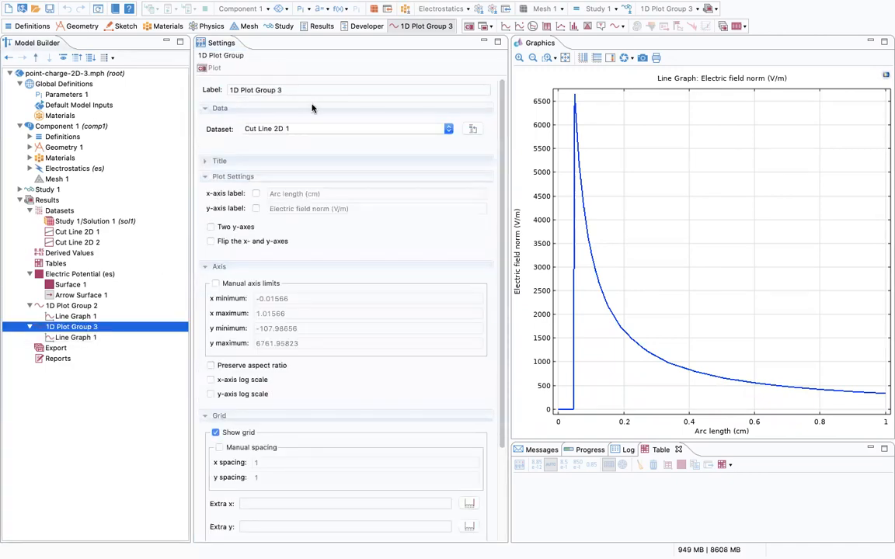
# Relabel 1D Plot Group 3 as 'E field' and 1D Plot Group 2 as 'E potential'.
pyautogui.moveTo(295, 90); pyautogui.dragTo(221, 90)
pyautogui.write('E field')
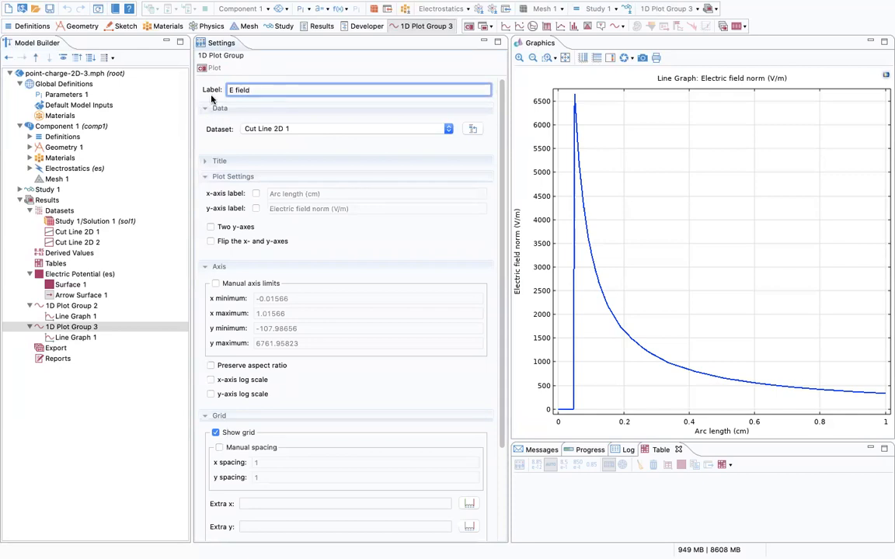
pyautogui.click(76, 305)
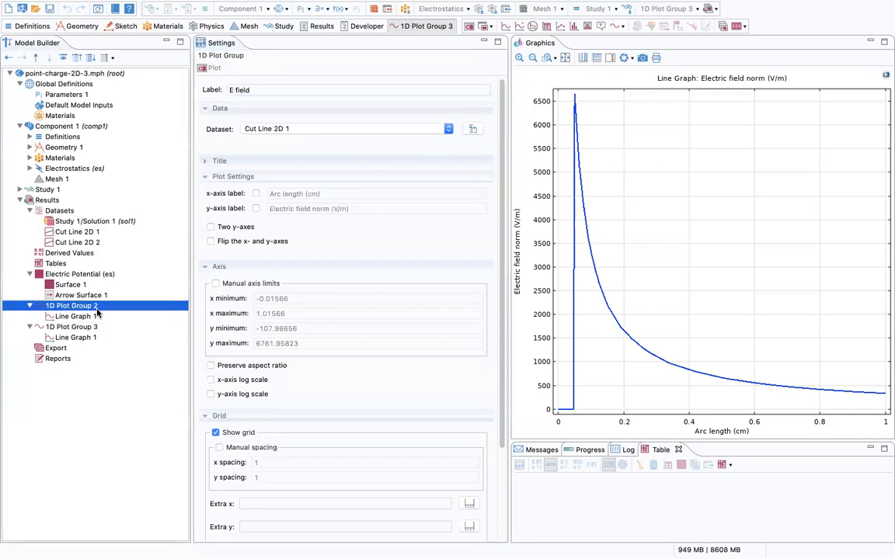
pyautogui.tripleClick(292, 86)
pyautogui.write('E potential')
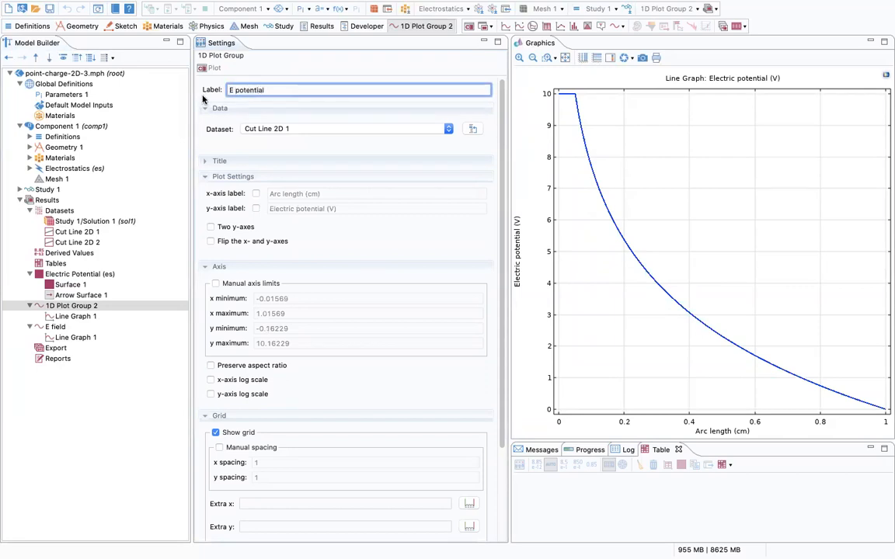
pyautogui.click(58, 327)
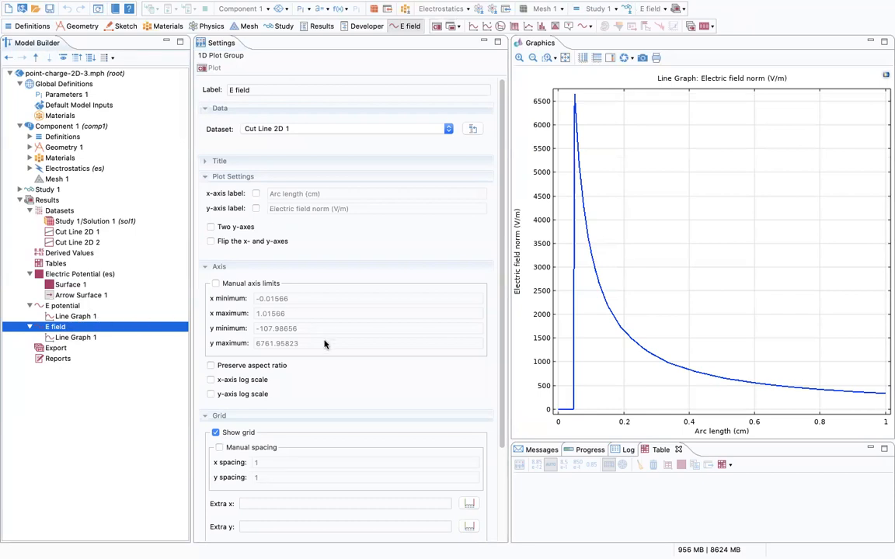
# Turn on log scale for both the x-axis and y-axis of the E field plot.
pyautogui.scroll(-2, 322, 344)
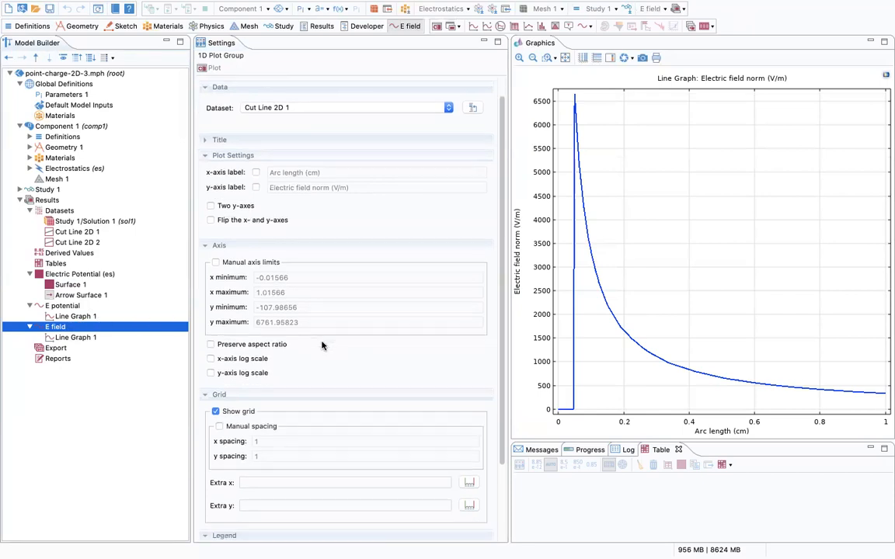
pyautogui.click(211, 349)
pyautogui.click(211, 363)
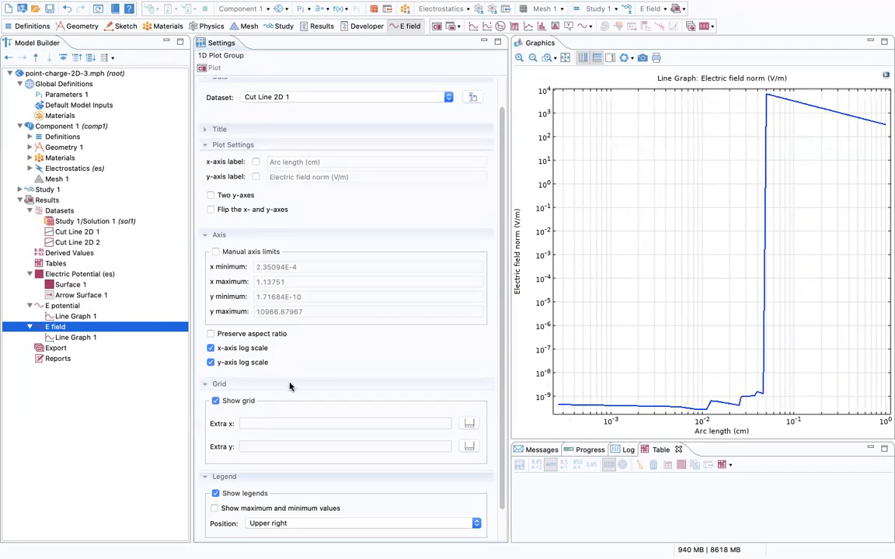
# Enable manual axis limits, set the x minimum to 1E-2, and replot.
pyautogui.click(216, 252)
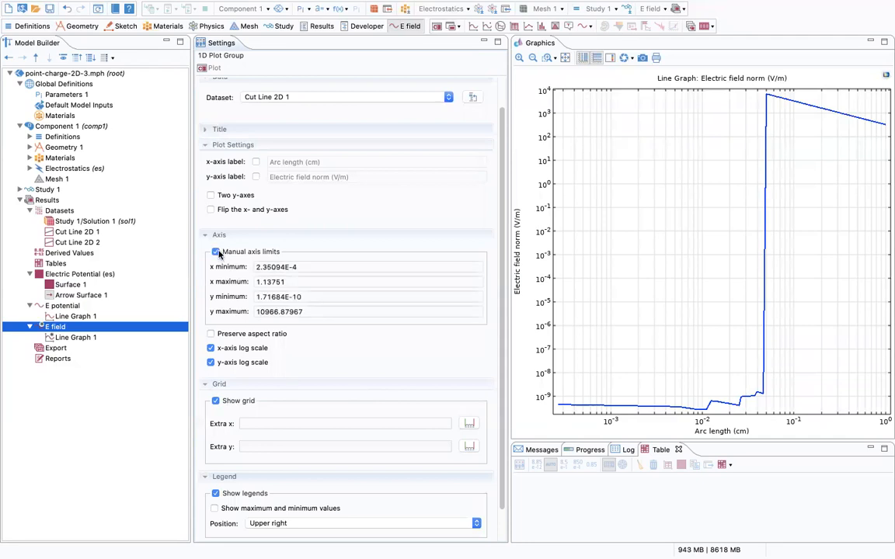
pyautogui.click(309, 266)
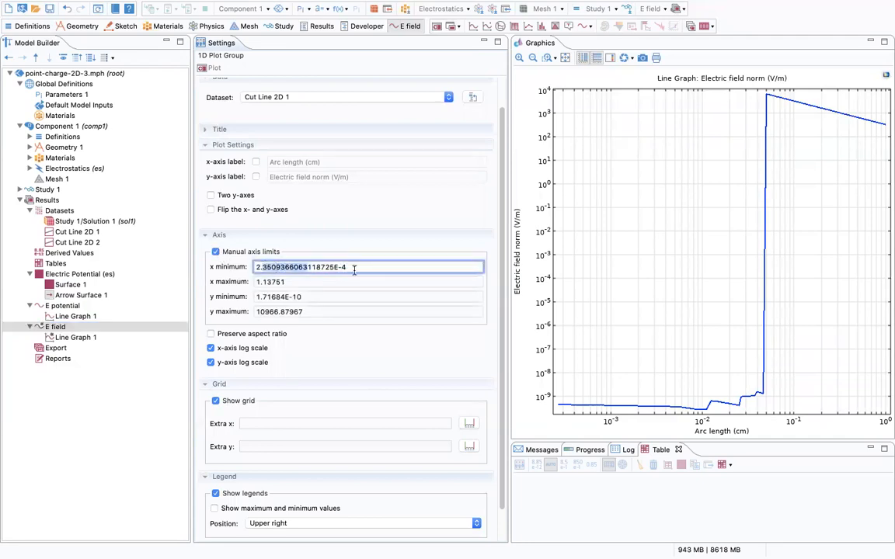
pyautogui.moveTo(351, 267); pyautogui.dragTo(237, 240)
pyautogui.press('BackSpace')
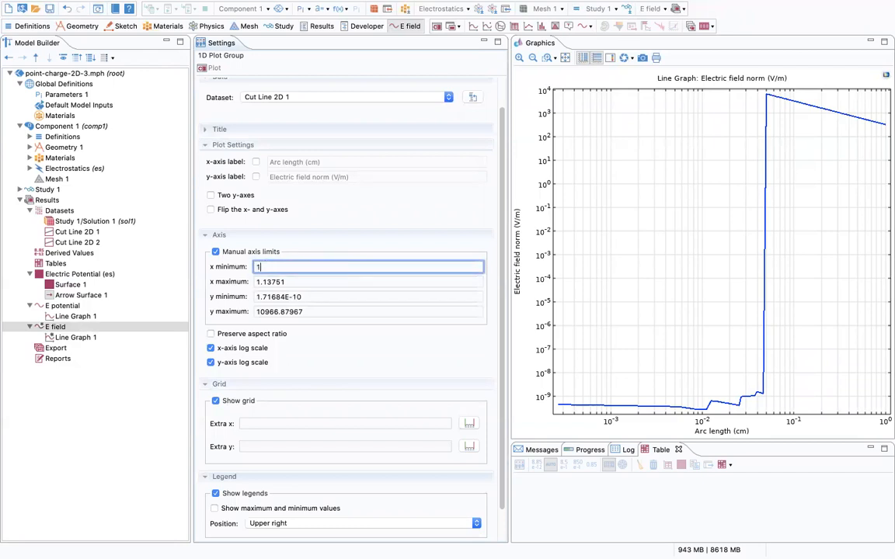
pyautogui.write('1E-2')
pyautogui.click(207, 68)
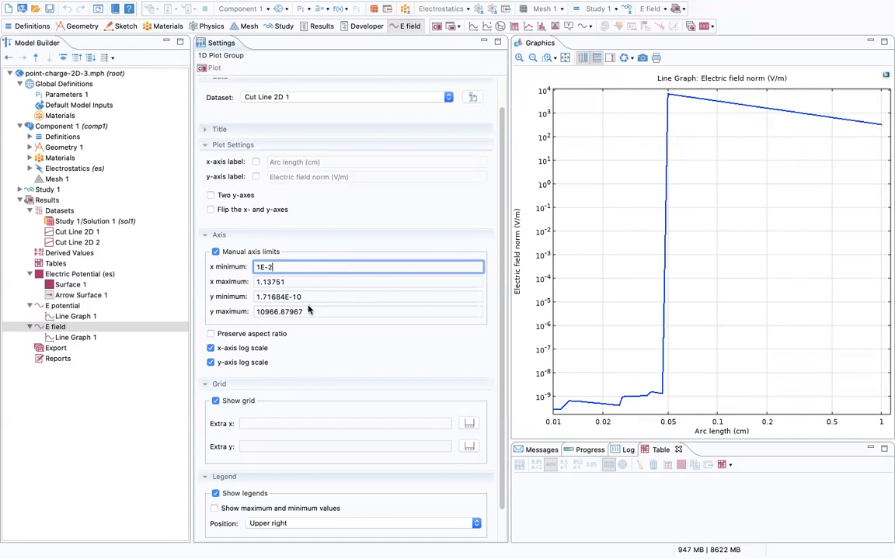
# Set the y-axis minimum to 100 and replot the log-log E field graph.
pyautogui.moveTo(307, 310); pyautogui.dragTo(340, 309)
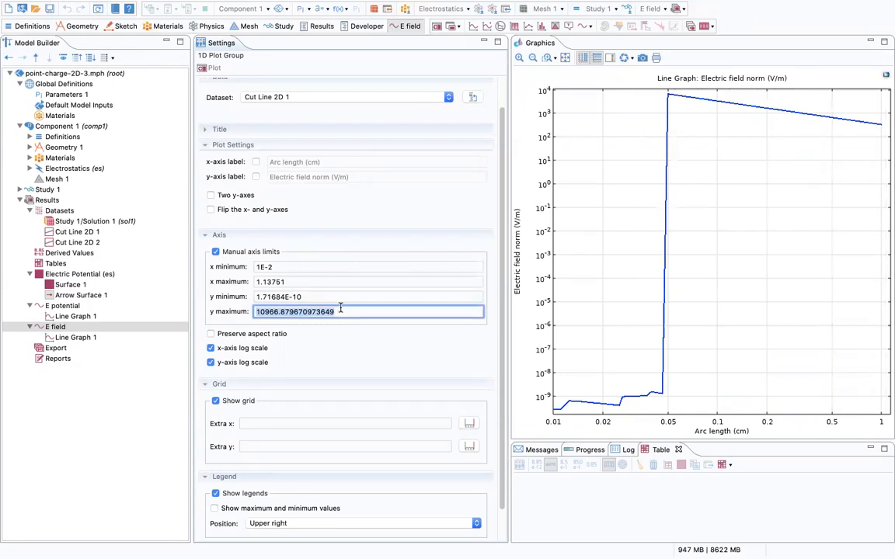
pyautogui.click(349, 296)
pyautogui.moveTo(350, 296); pyautogui.dragTo(224, 267)
pyautogui.write('100')
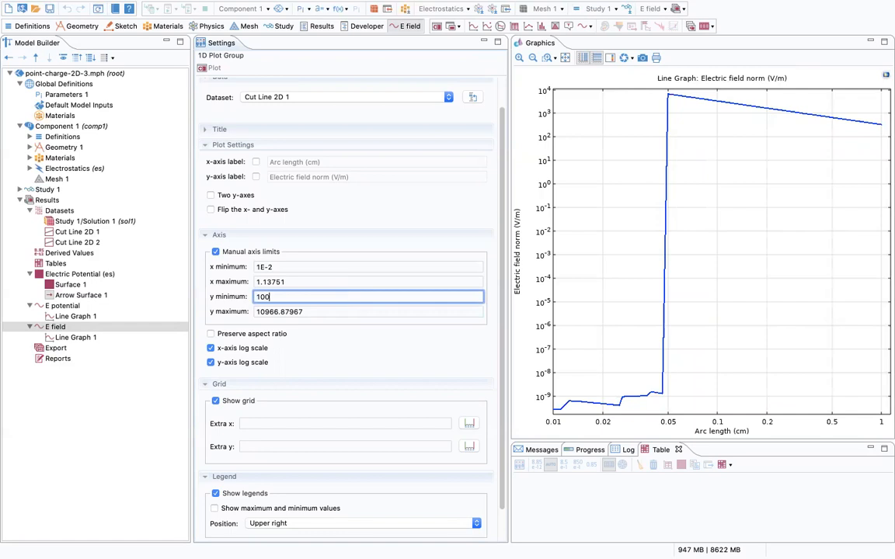
pyautogui.click(205, 68)
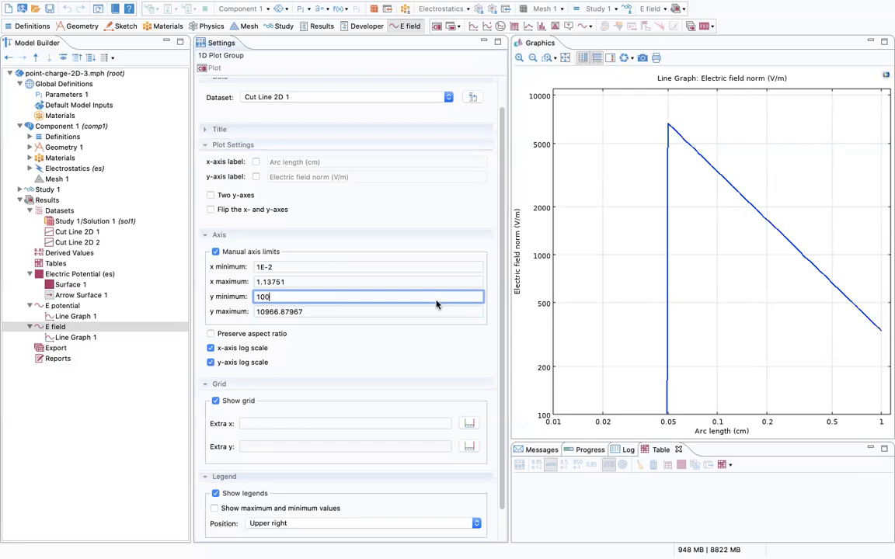
pyautogui.click(65, 350)
# Add a Plot export under Export targeting the E field plot group.
pyautogui.rightClick(66, 351)
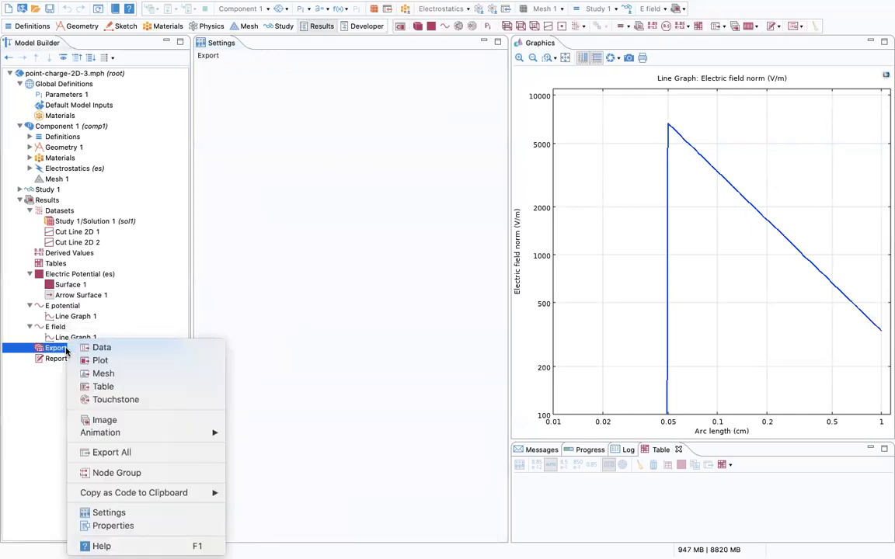
pyautogui.click(97, 360)
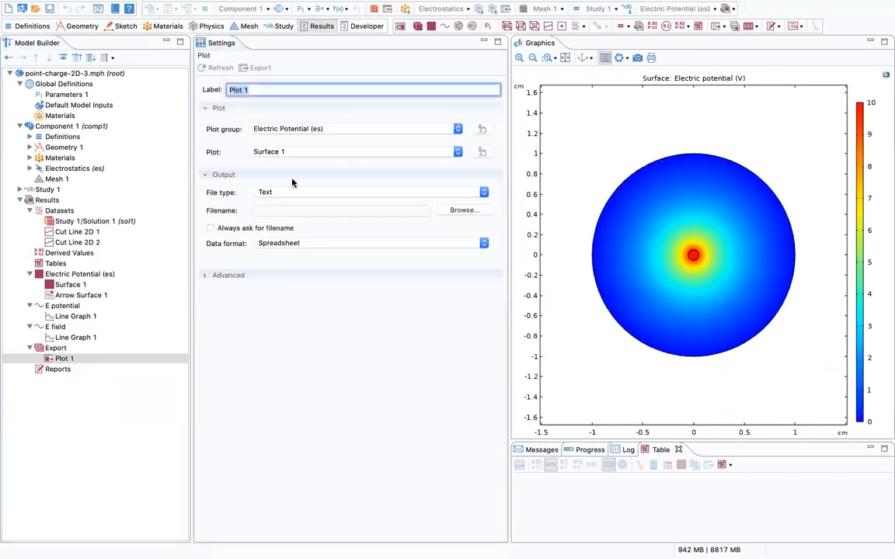
pyautogui.click(311, 128)
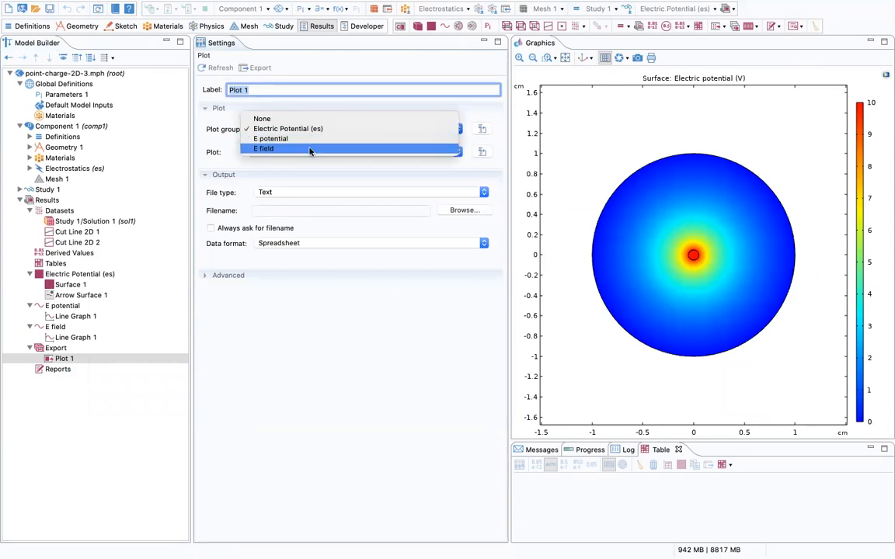
pyautogui.click(310, 149)
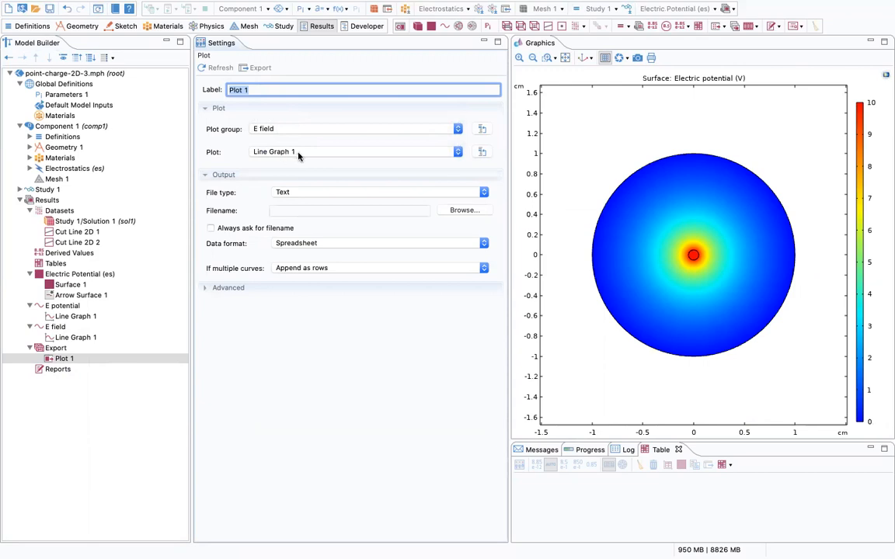
# Save the exported data as CSV file efield_r in the Comsol-4140 folder.
pyautogui.click(470, 208)
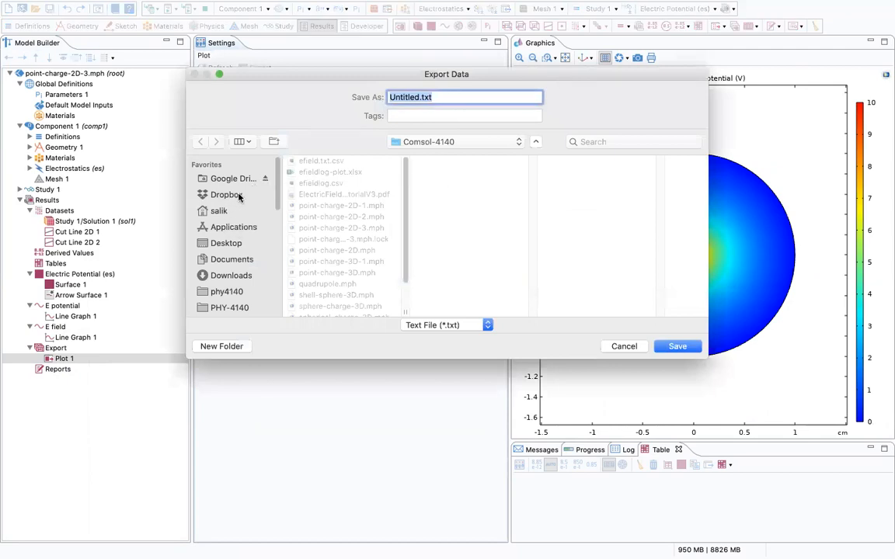
pyautogui.doubleClick(412, 97)
pyautogui.write('efield')
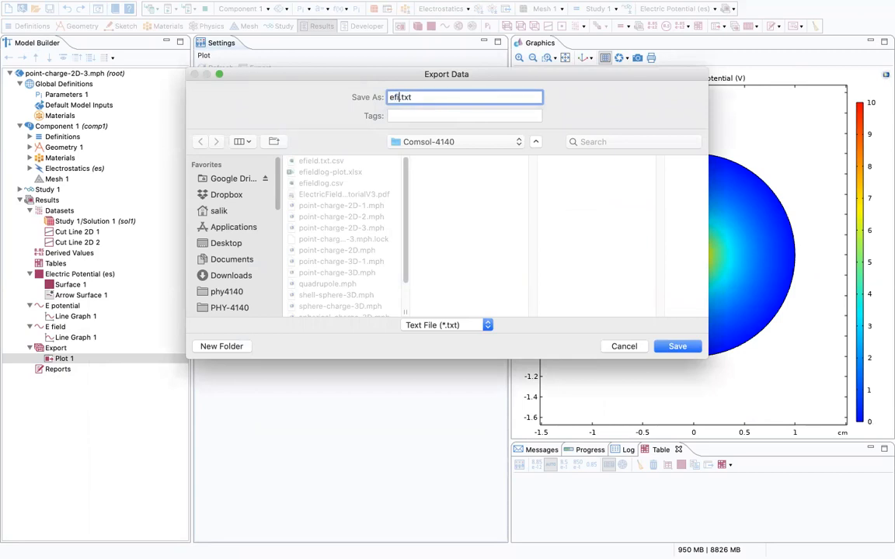
pyautogui.write('_r')
pyautogui.click(460, 327)
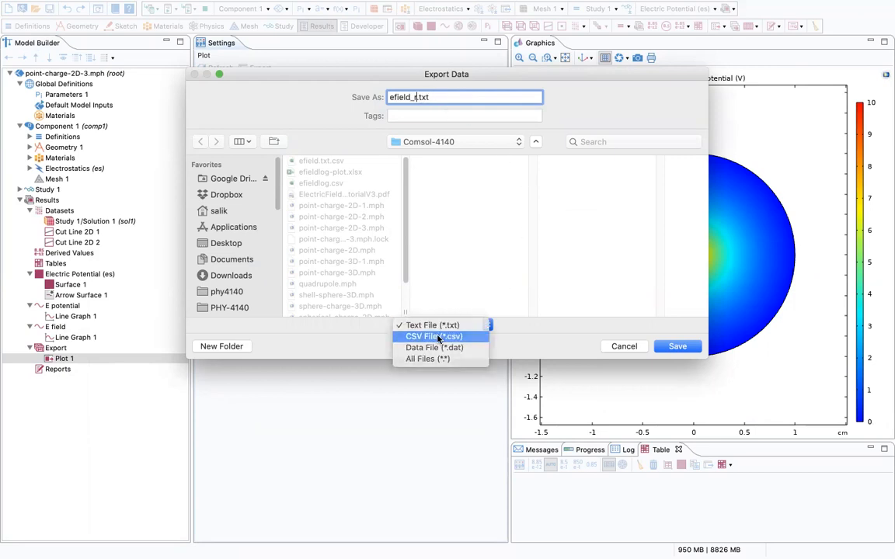
pyautogui.click(437, 337)
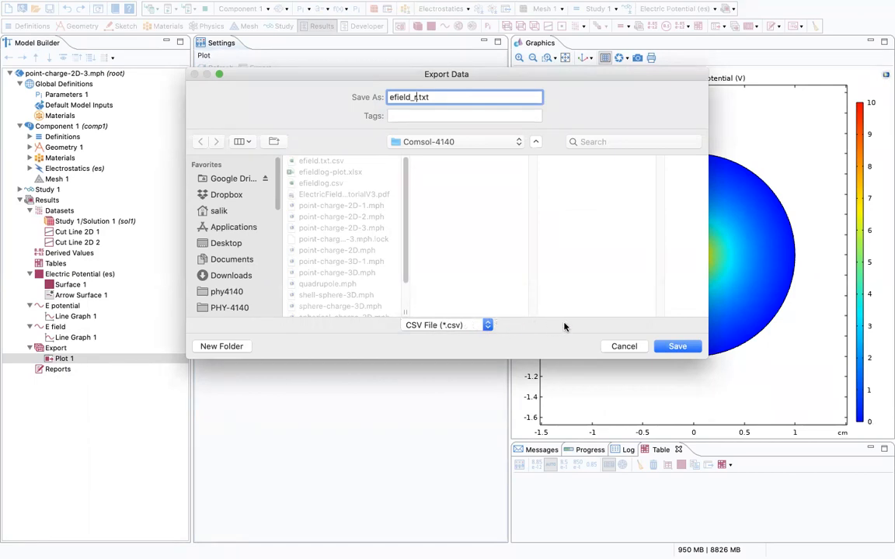
pyautogui.click(683, 351)
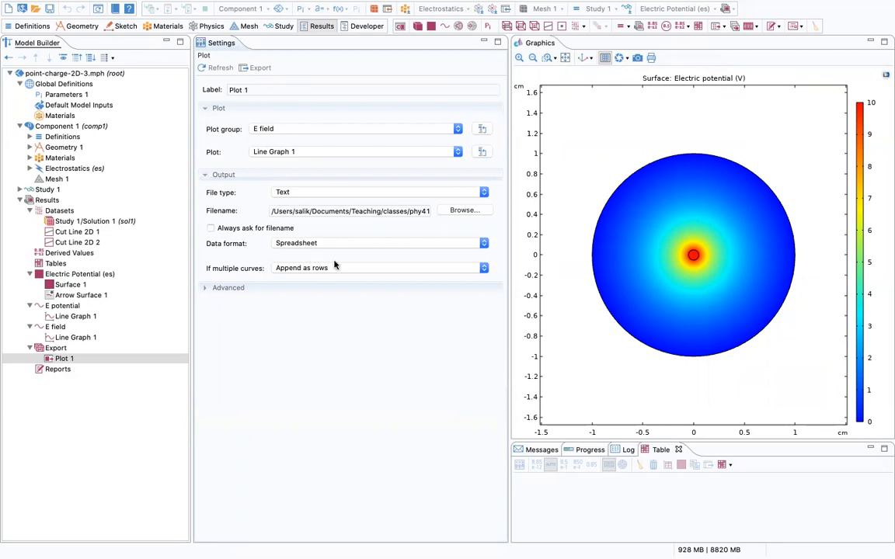
# Bring the COMSOL Multiphysics window back to the front.
pyautogui.moveTo(518, 7)
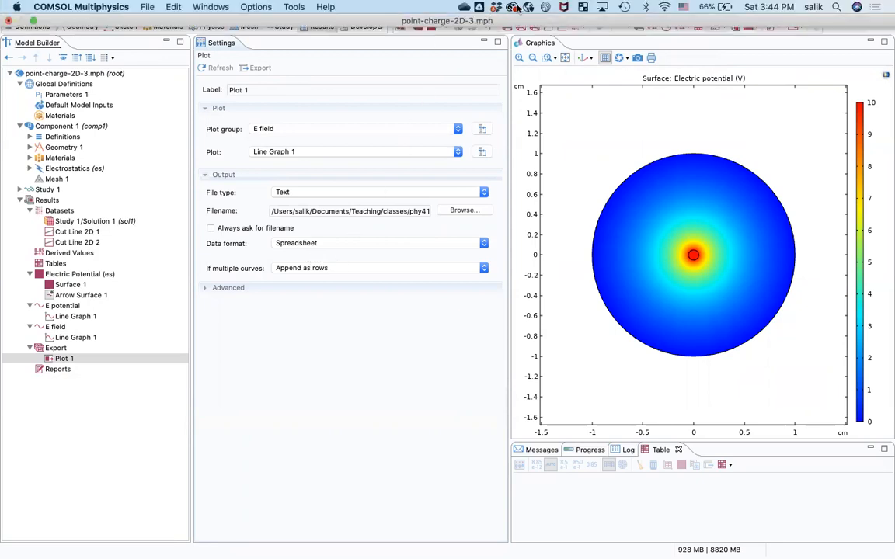
pyautogui.click(682, 22)
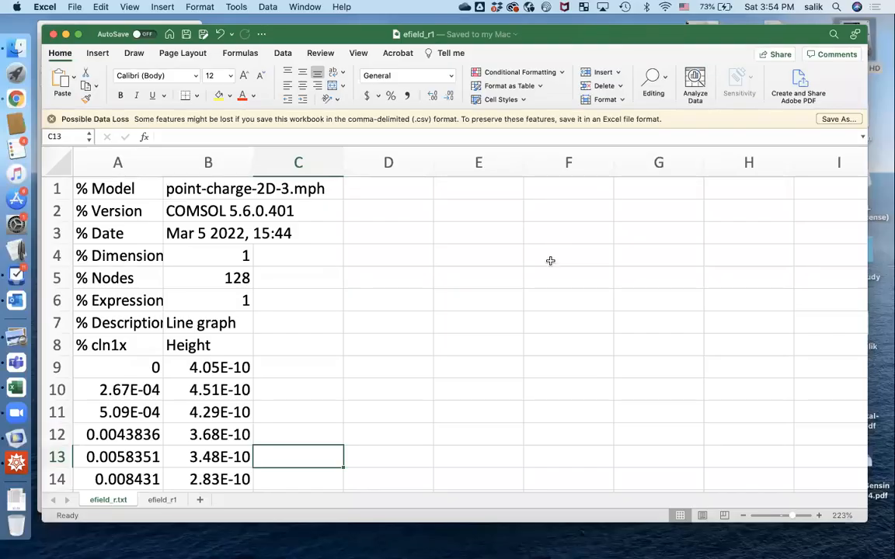
pyautogui.press('super+Tab')
pyautogui.click(379, 281)
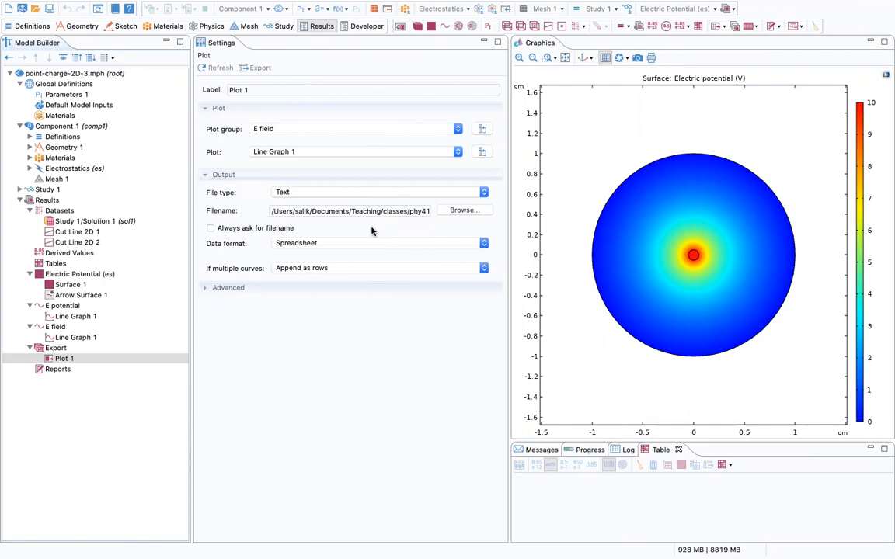
pyautogui.press('super+Tab')
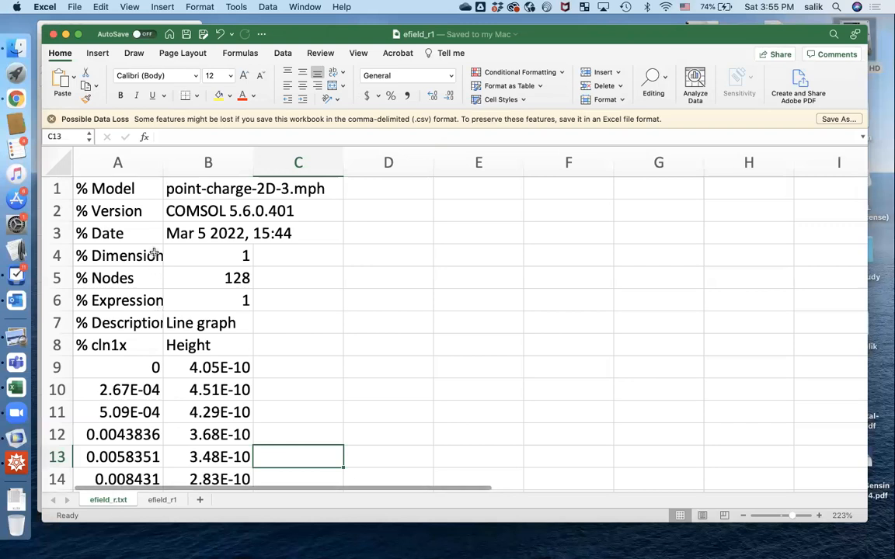
pyautogui.scroll(-5, 166, 276)
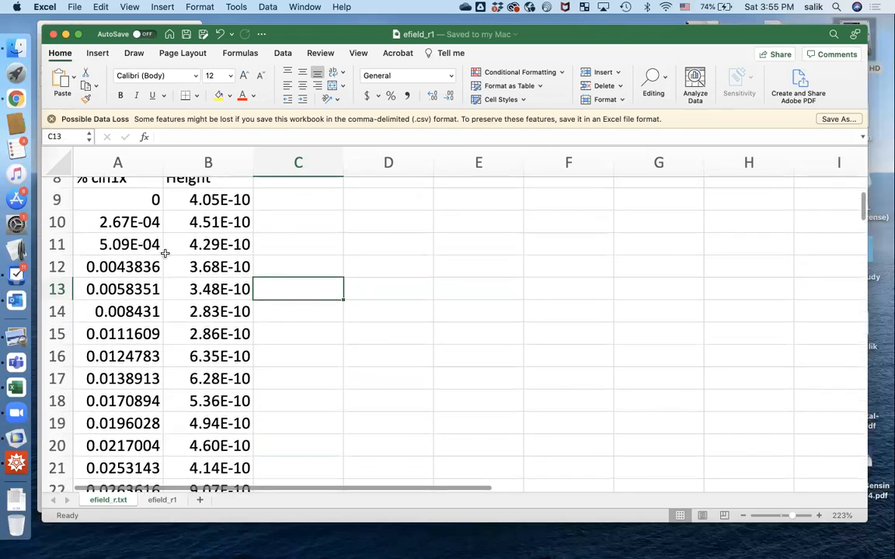
pyautogui.scroll(-1, 155, 256)
pyautogui.scroll(2, 125, 233)
pyautogui.click(139, 218)
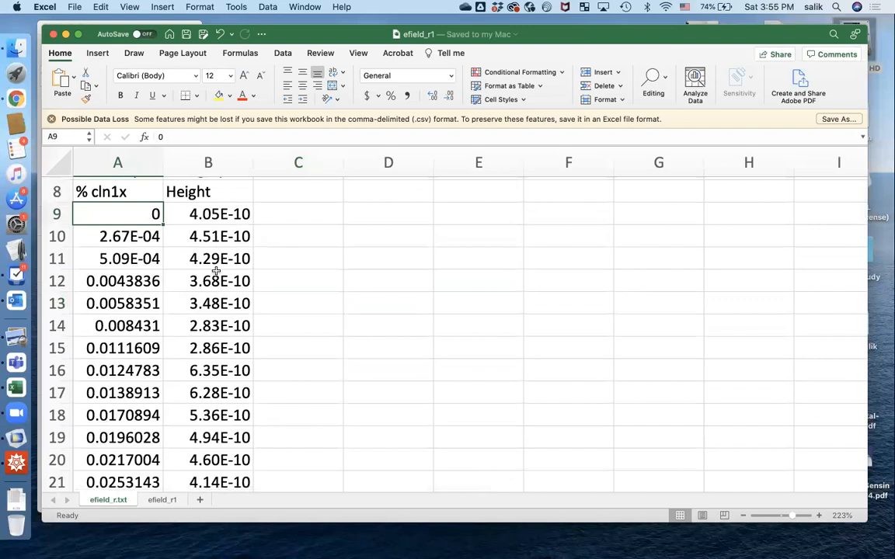
pyautogui.scroll(-1, 216, 265)
pyautogui.scroll(-5, 221, 342)
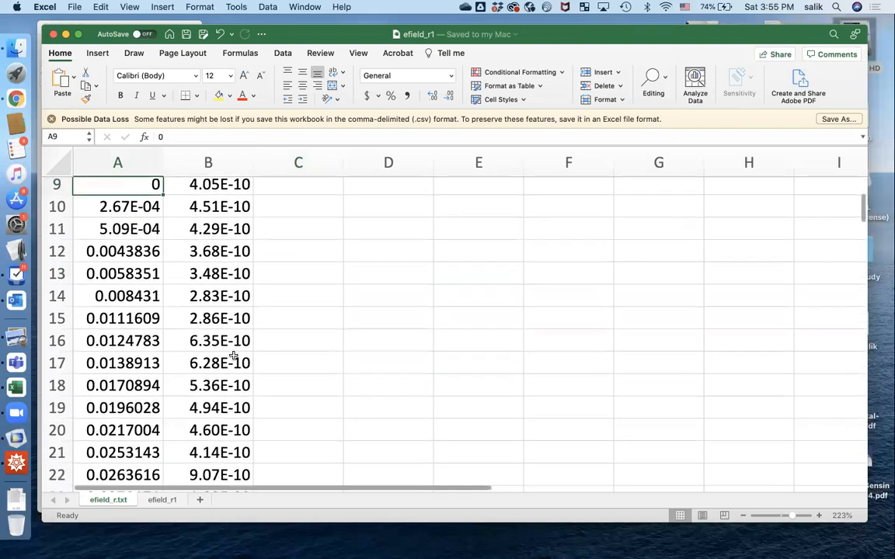
pyautogui.scroll(-4, 222, 360)
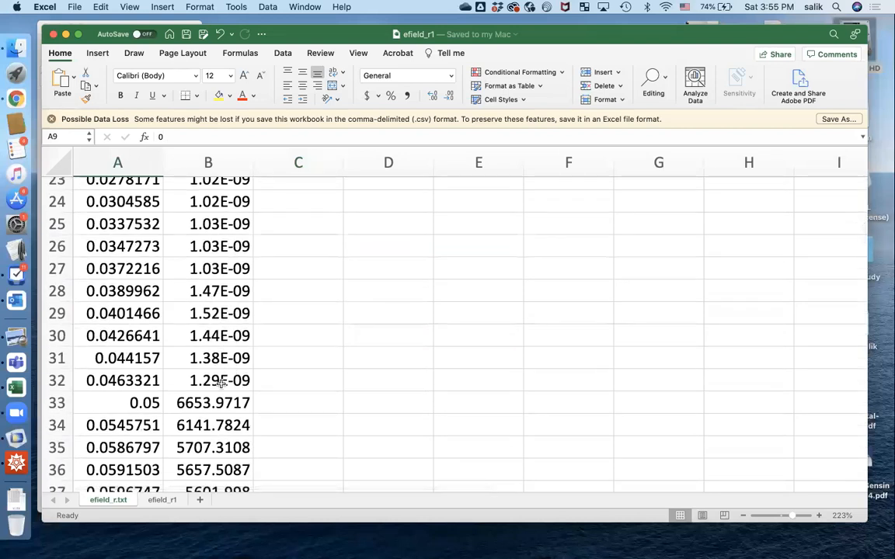
pyautogui.click(121, 403)
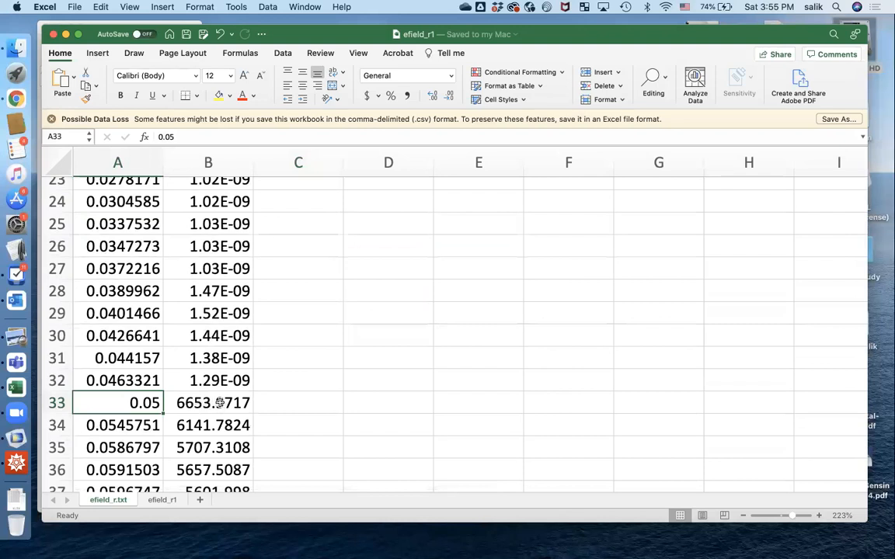
pyautogui.click(209, 403)
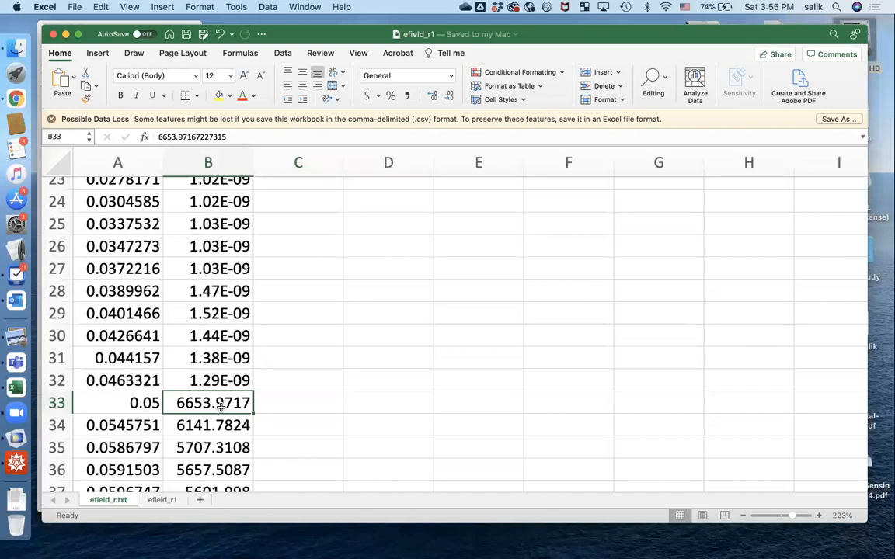
pyautogui.click(127, 401)
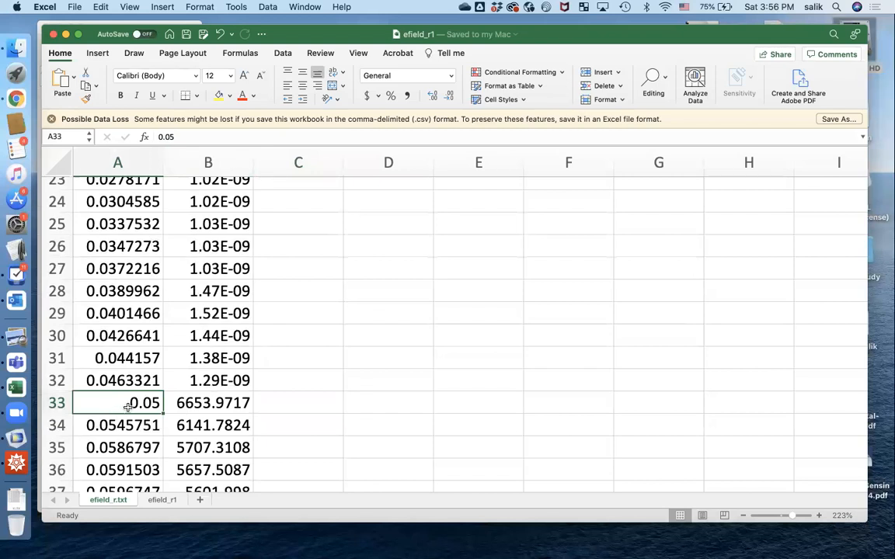
# Copy the x and field values in A33:B136 into a new Sheet2.
pyautogui.moveTo(128, 405); pyautogui.dragTo(209, 426)
pyautogui.scroll(-3, 203, 417)
pyautogui.scroll(-4, 203, 416)
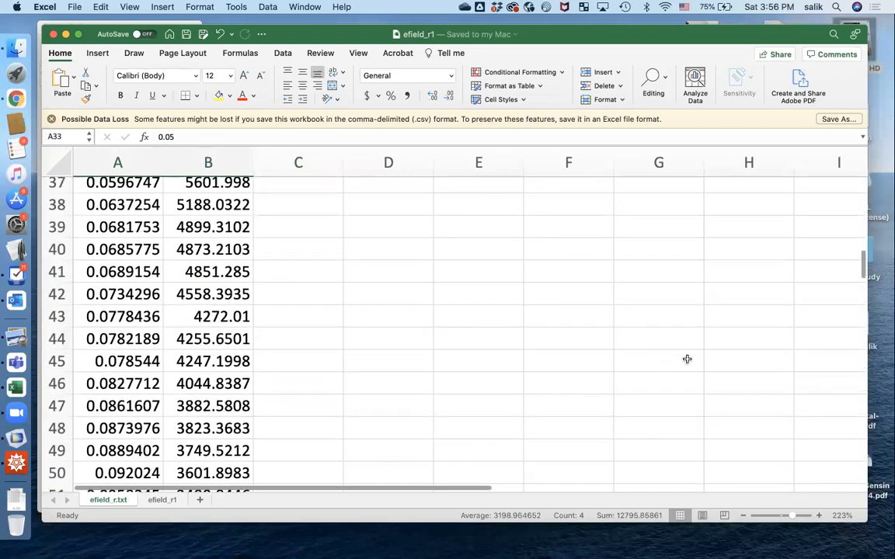
pyautogui.moveTo(862, 270); pyautogui.dragTo(845, 457)
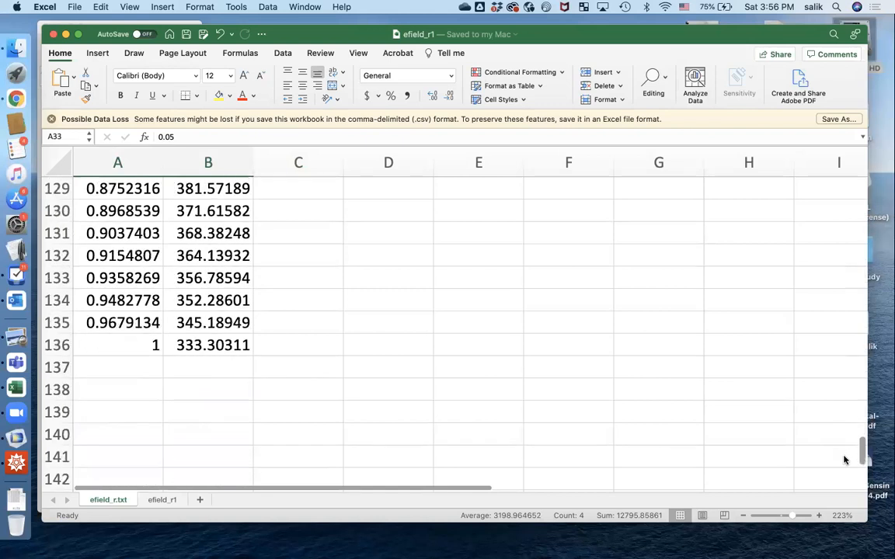
pyautogui.keyDown('shift'); pyautogui.click(226, 346); pyautogui.keyUp('shift')
pyautogui.press('super+c')
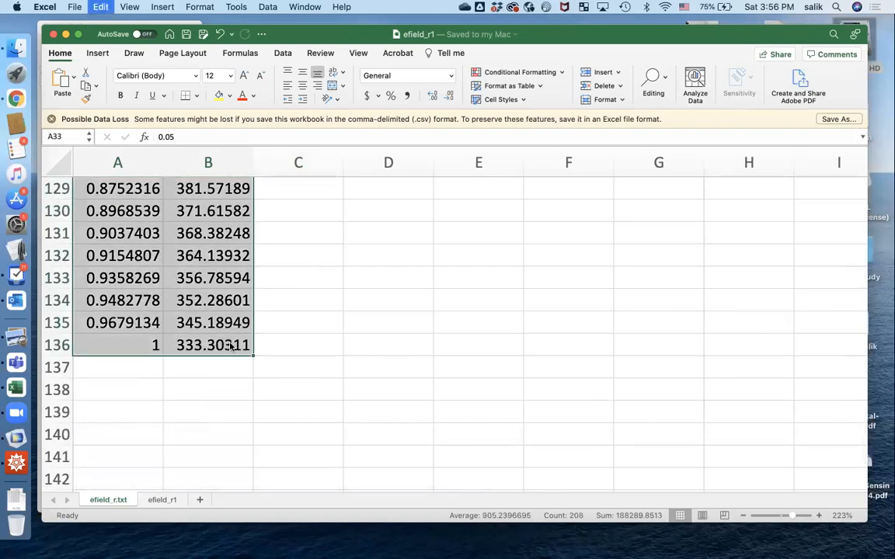
pyautogui.click(200, 499)
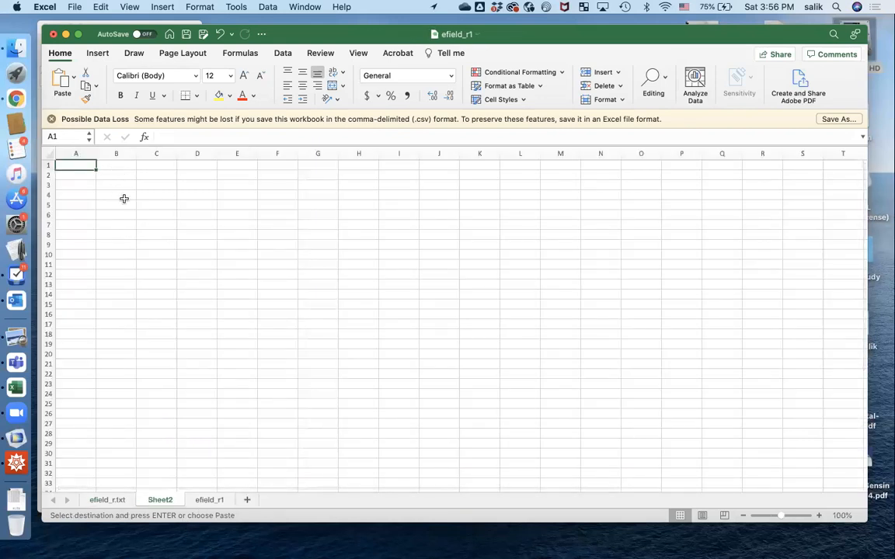
pyautogui.press('super+v')
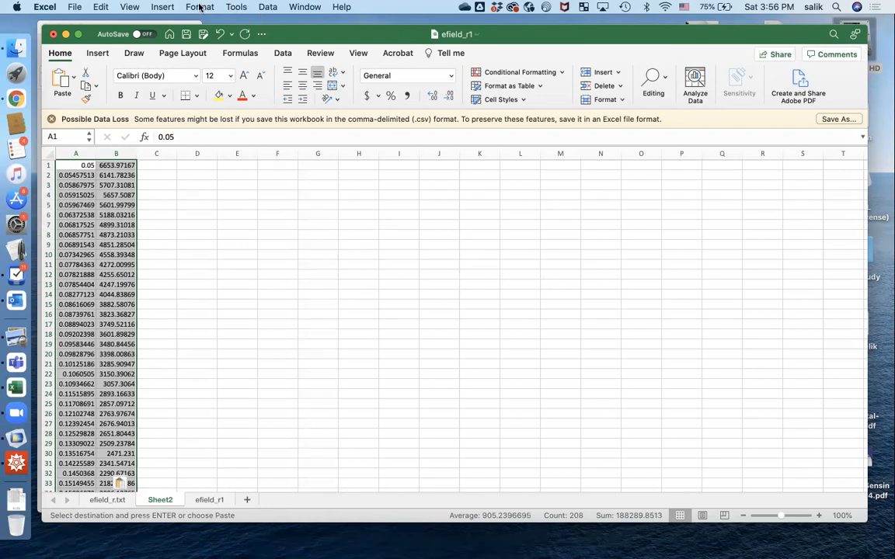
# Insert an X Y (Scatter) chart of the pasted data.
pyautogui.click(162, 6)
pyautogui.moveTo(215, 76)
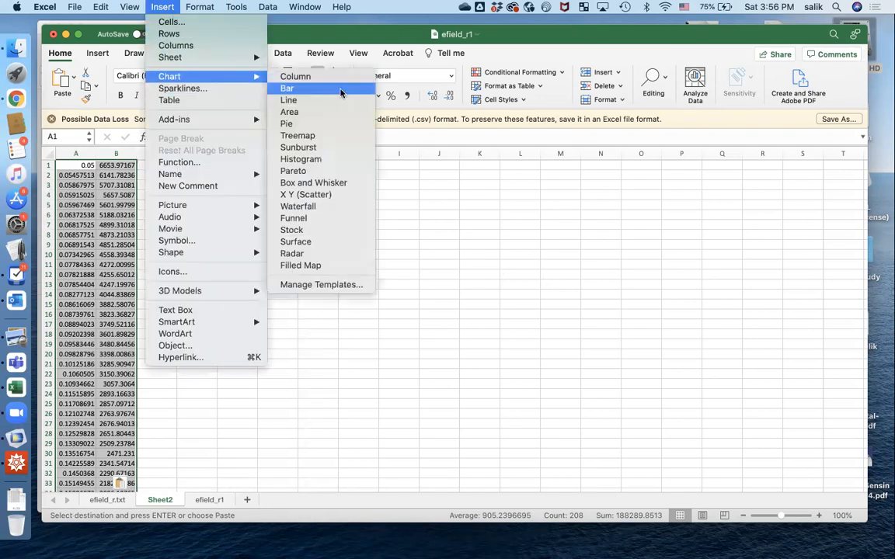
pyautogui.click(371, 194)
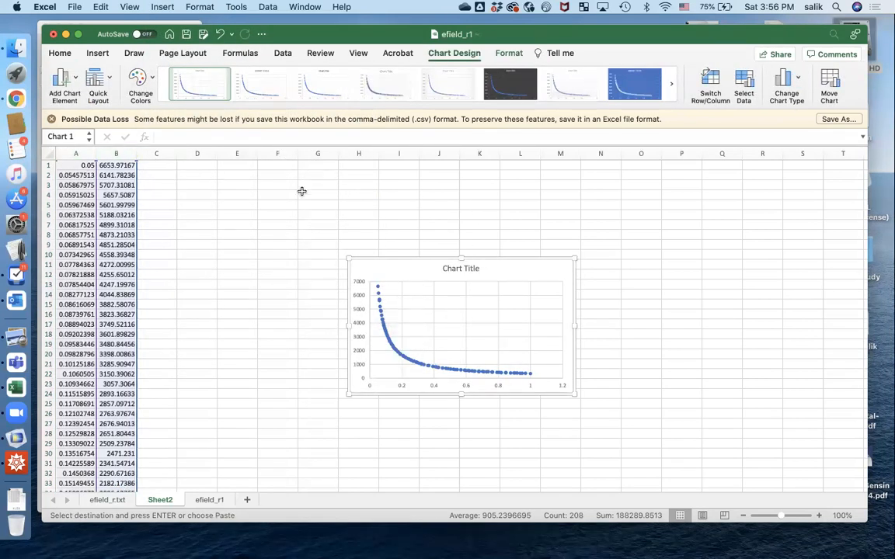
# Fill column C with =LOG10(A1) down the whole x column.
pyautogui.click(166, 165)
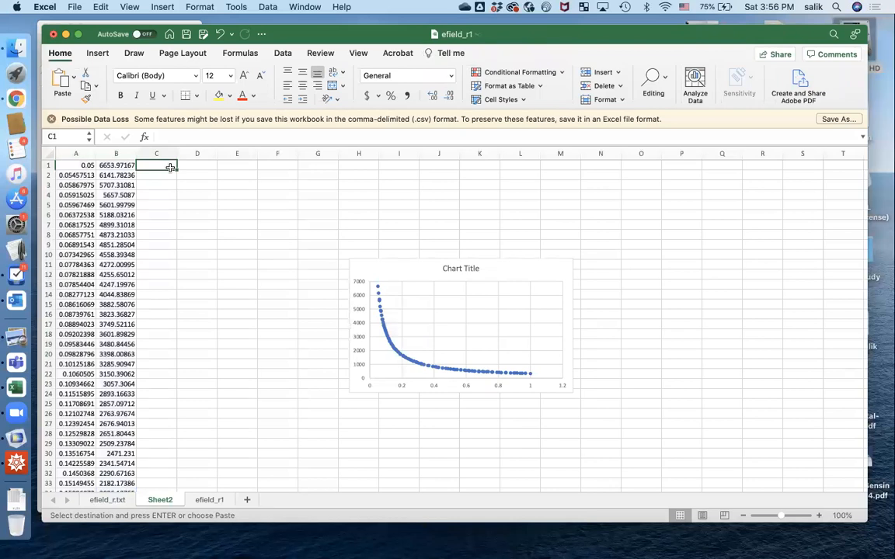
pyautogui.write('=log')
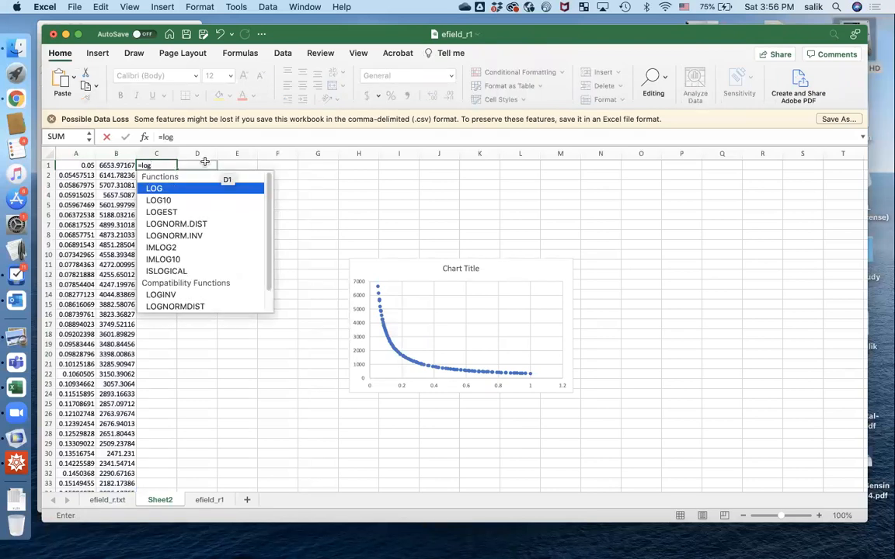
pyautogui.doubleClick(176, 199)
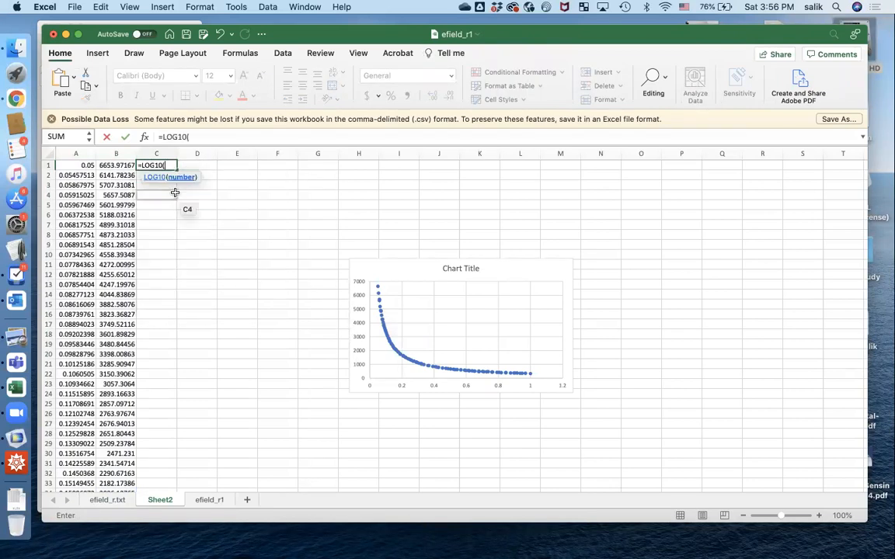
pyautogui.click(65, 166)
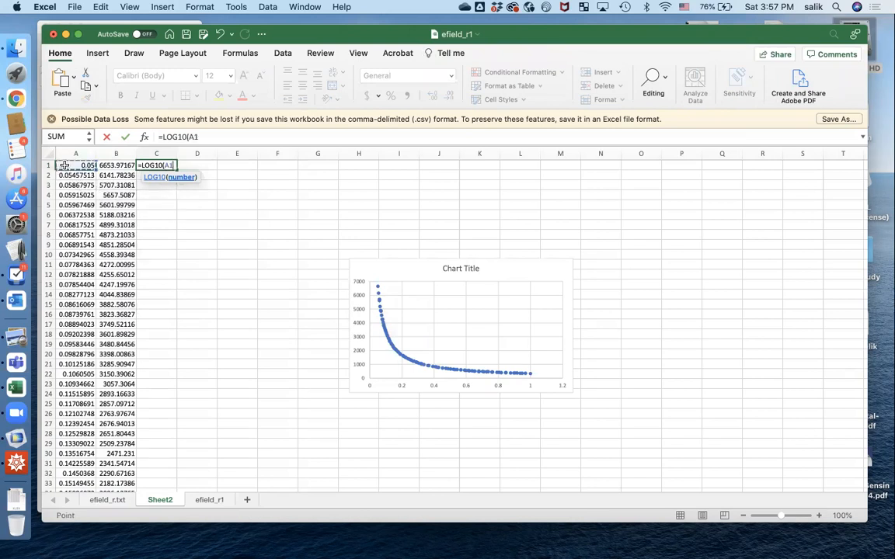
pyautogui.write(')')
pyautogui.press('Return')
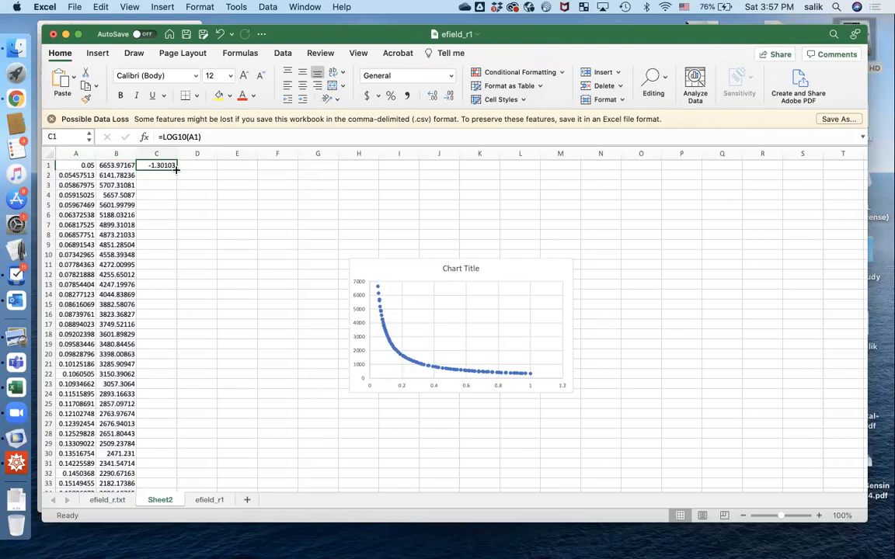
pyautogui.doubleClick(174, 170)
# Fill column D with =LOG10(B1) down the field values, then select columns C and D.
pyautogui.click(186, 165)
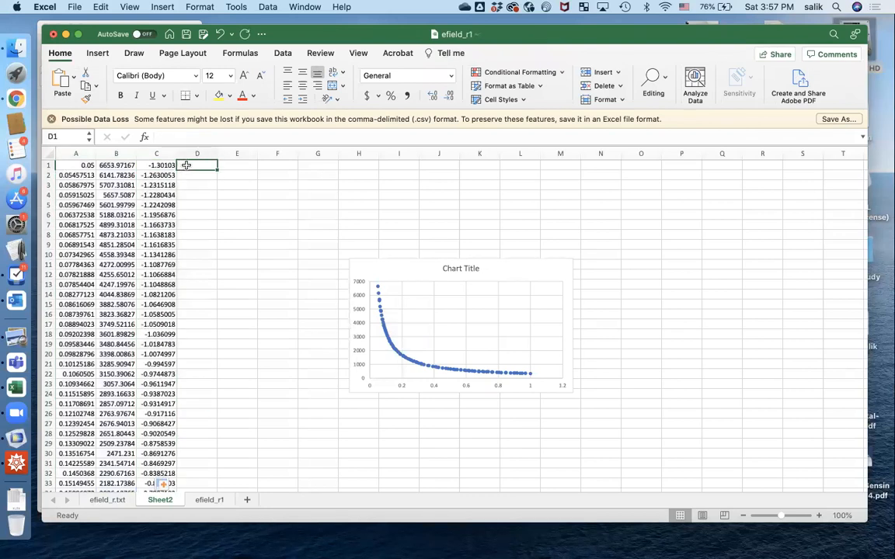
pyautogui.write('=log10')
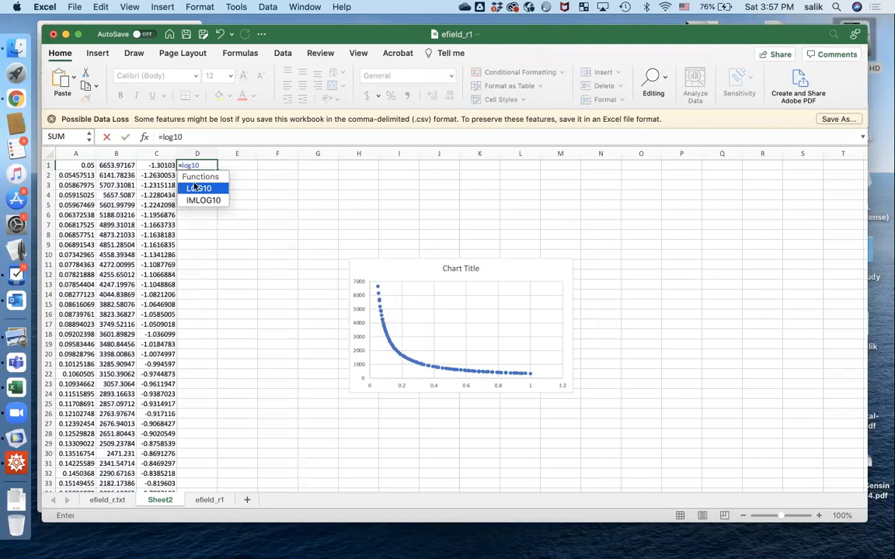
pyautogui.doubleClick(197, 188)
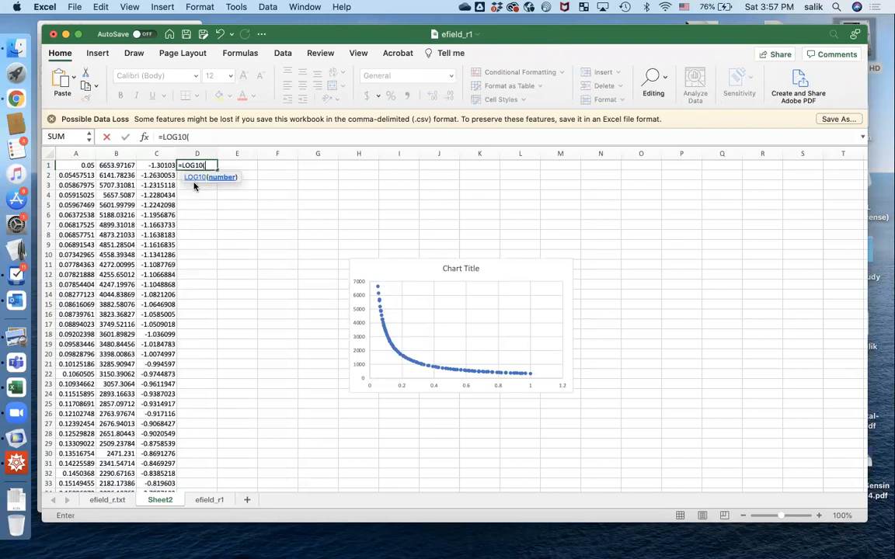
pyautogui.click(118, 165)
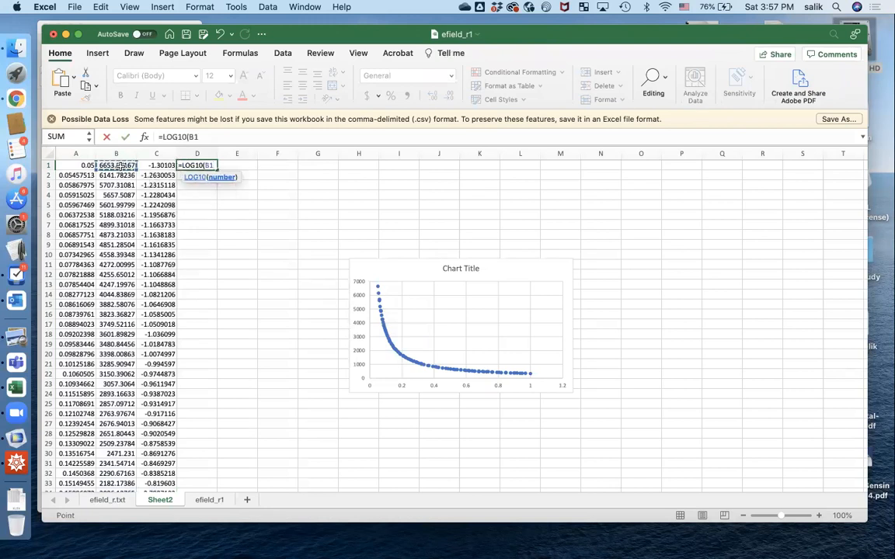
pyautogui.press('Return')
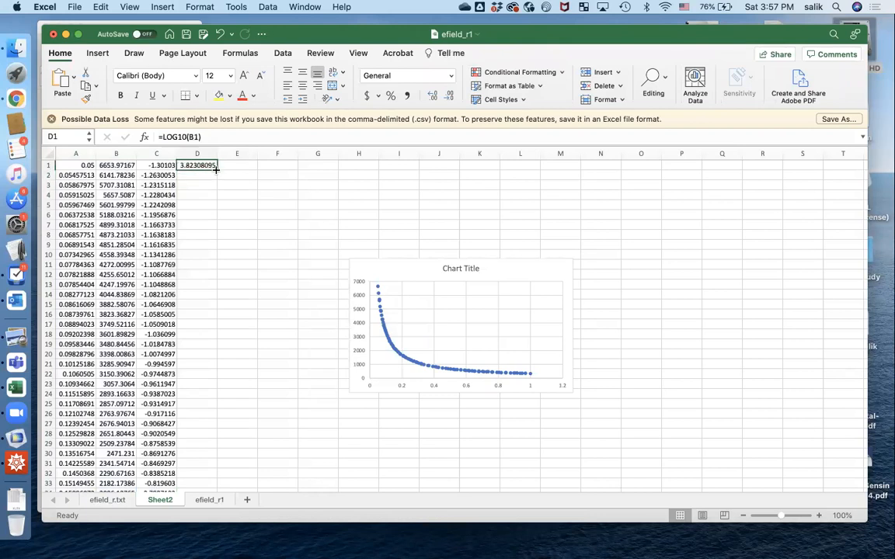
pyautogui.doubleClick(216, 169)
pyautogui.moveTo(172, 150); pyautogui.dragTo(197, 152)
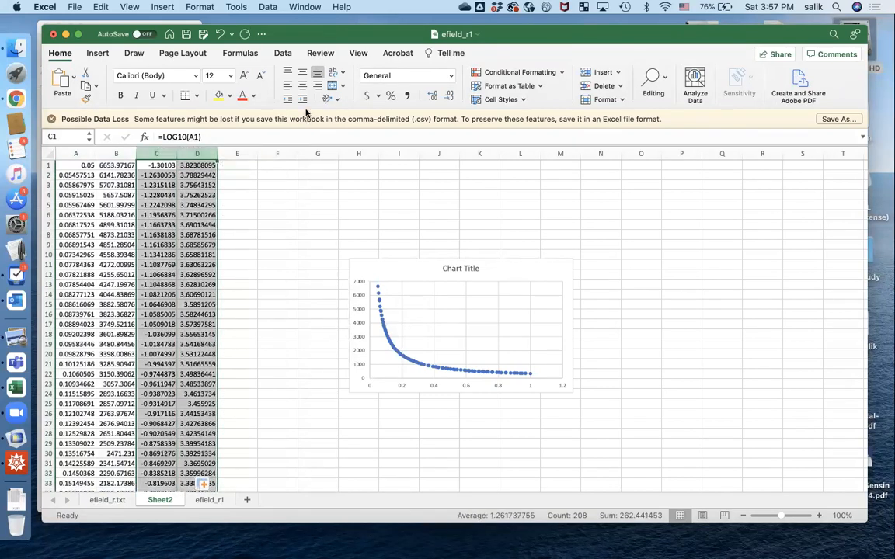
# Add an XY scatter chart of LOG10 field against LOG10 x beside the original chart.
pyautogui.click(171, 8)
pyautogui.moveTo(213, 77)
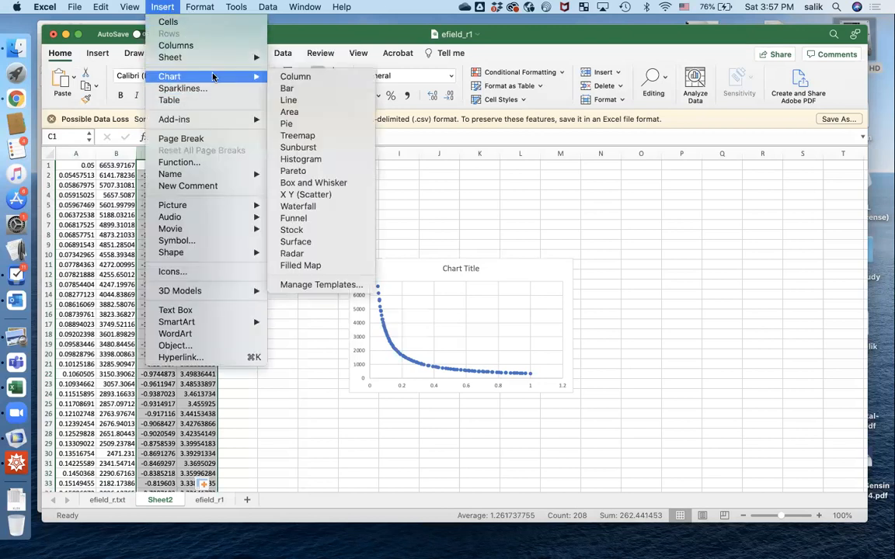
pyautogui.click(332, 197)
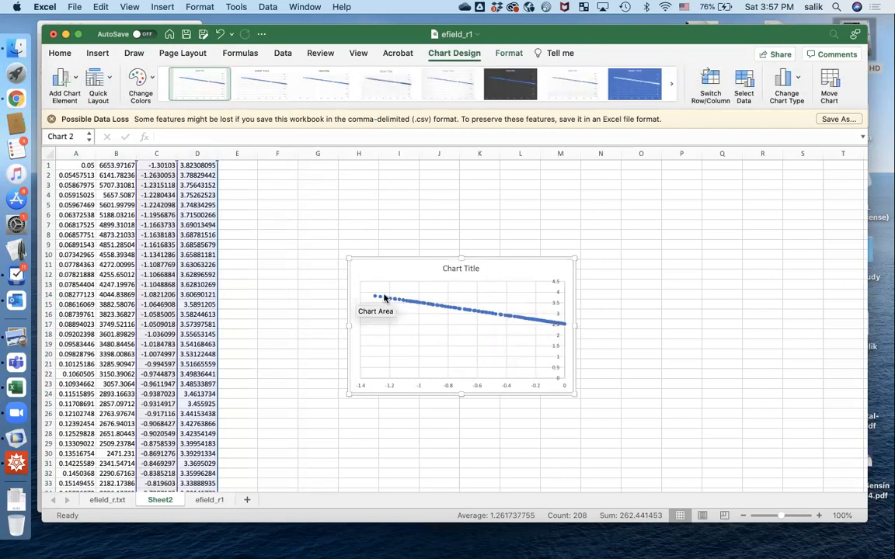
pyautogui.moveTo(491, 264); pyautogui.dragTo(703, 292)
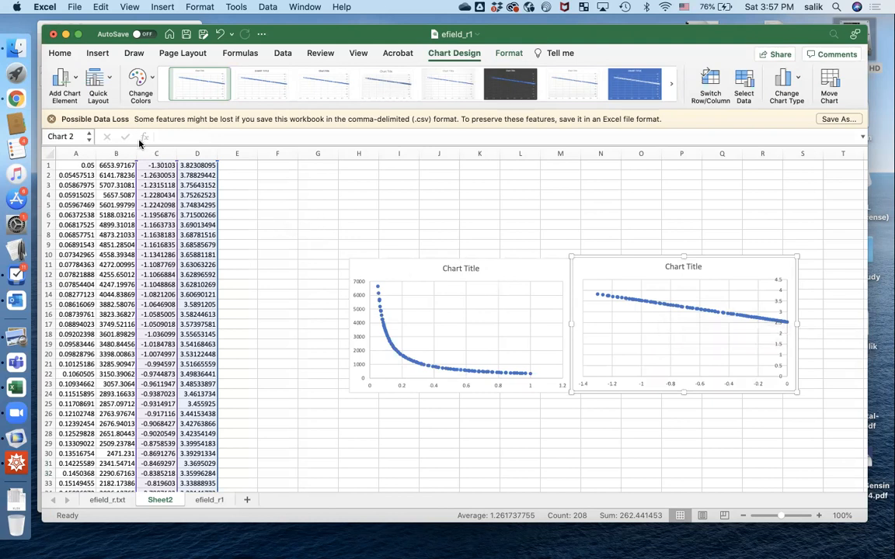
pyautogui.moveTo(156, 153); pyautogui.dragTo(195, 153)
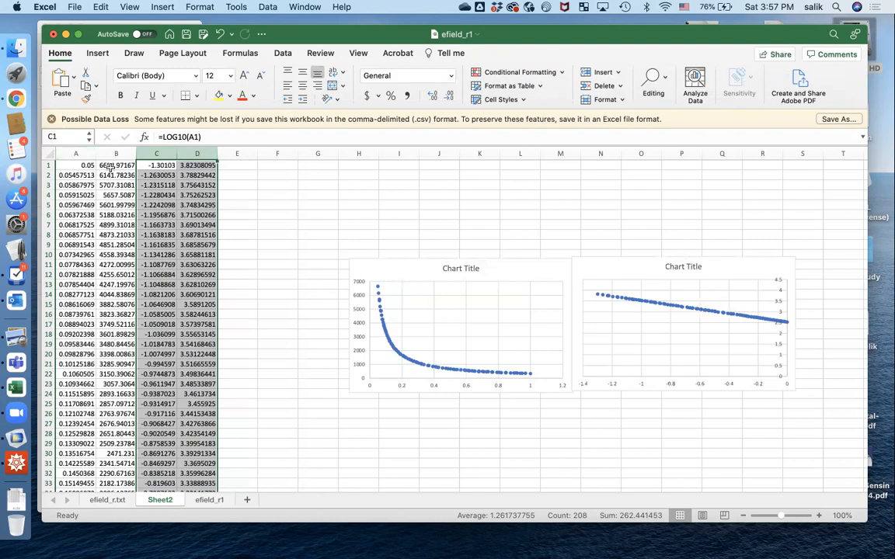
# Paste columns C and D as plain values into columns A and B of a new Sheet3.
pyautogui.press('super+c')
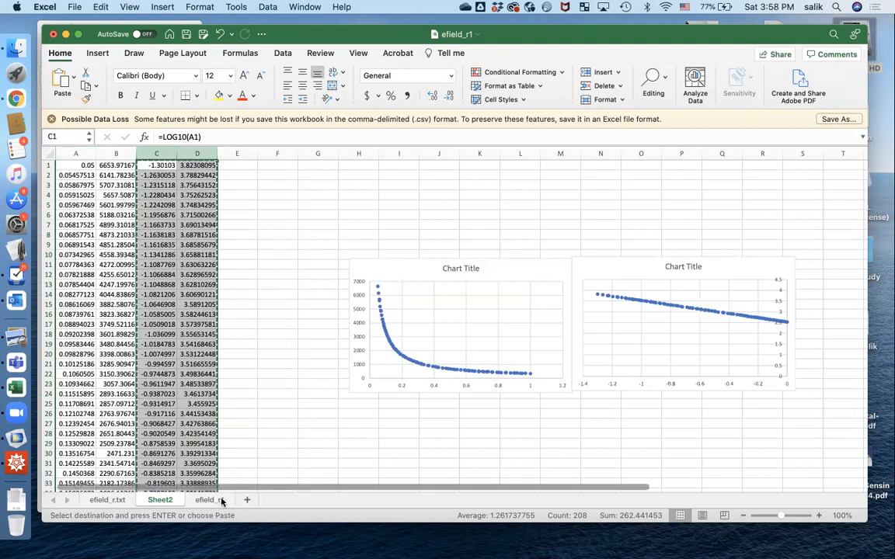
pyautogui.click(247, 501)
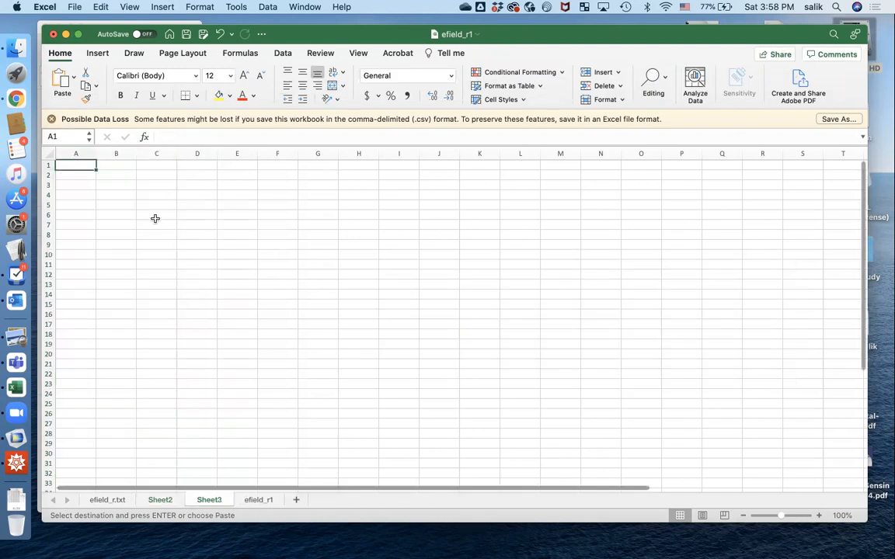
pyautogui.press('super+v')
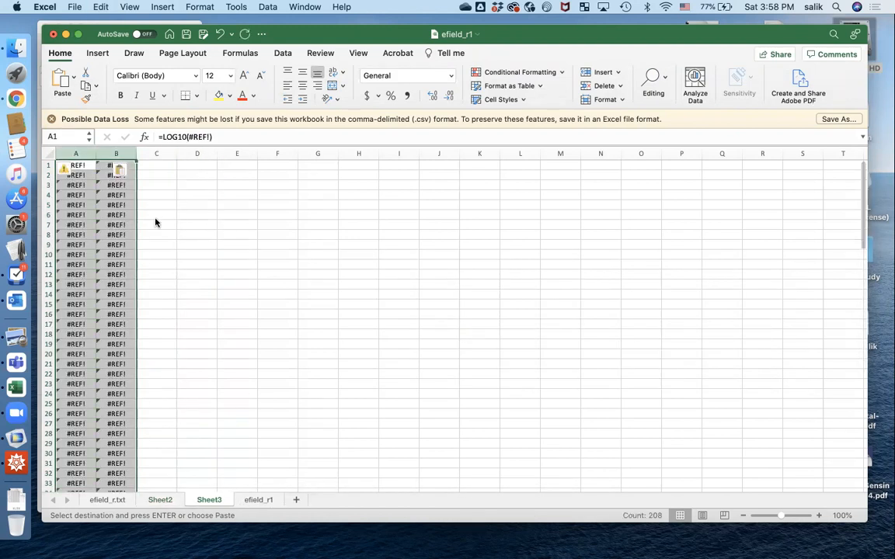
pyautogui.press('super+z')
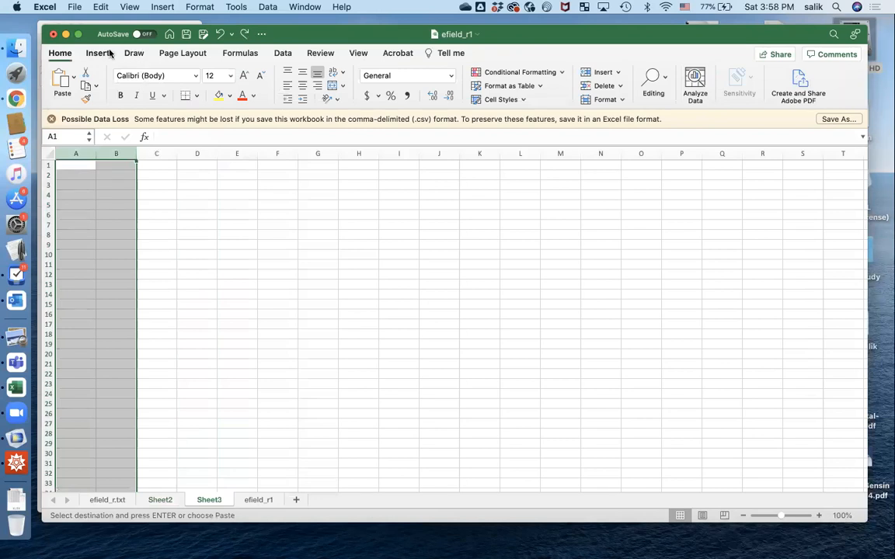
pyautogui.click(101, 7)
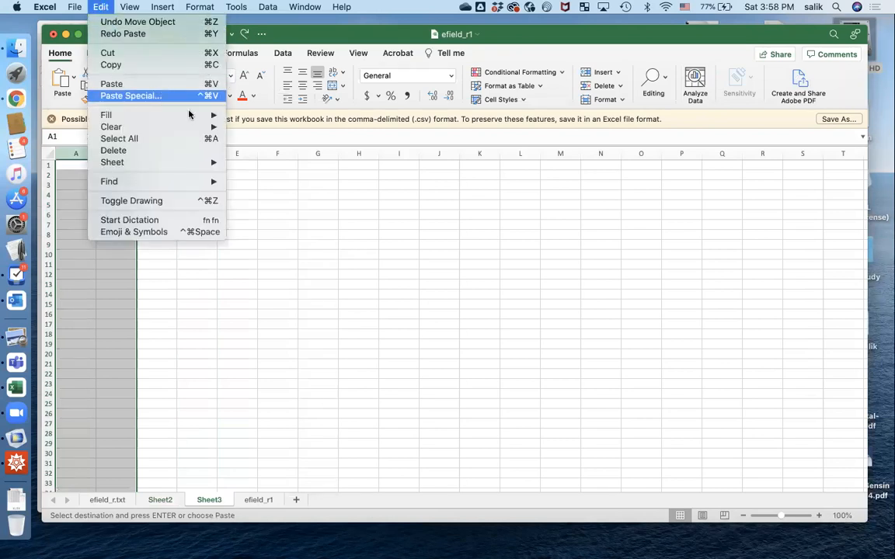
pyautogui.click(169, 96)
pyautogui.click(382, 161)
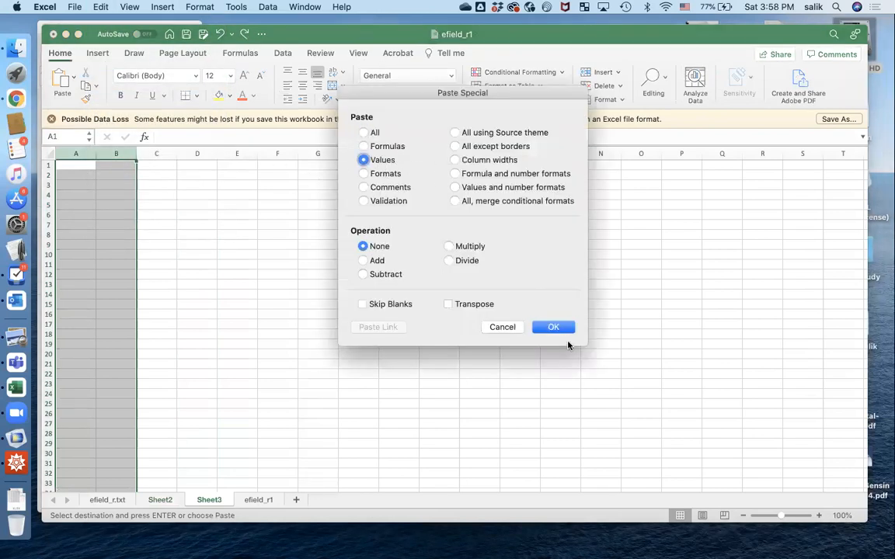
pyautogui.click(555, 326)
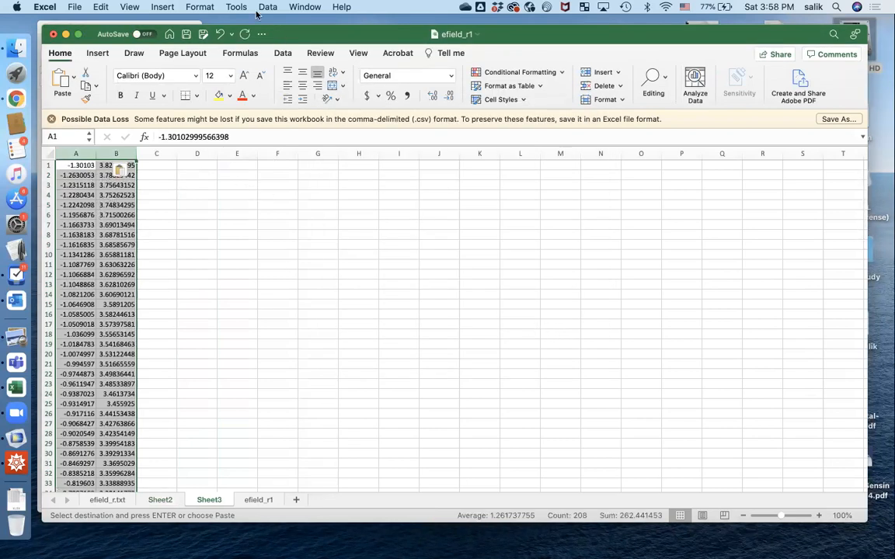
pyautogui.click(70, 7)
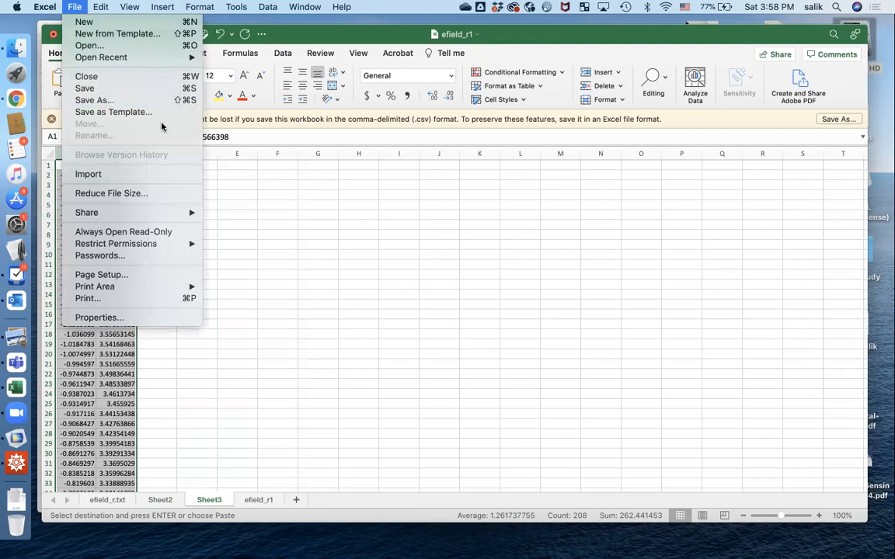
# Save the log-value sheet as efield_r2.csv, keeping only the current sheet.
pyautogui.click(94, 101)
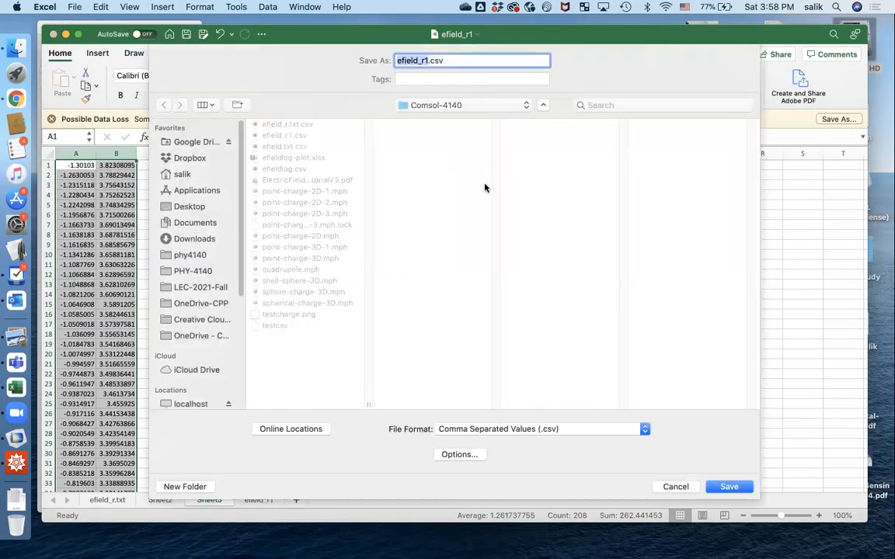
pyautogui.click(445, 61)
pyautogui.press('Left')
pyautogui.press('Left')
pyautogui.press('Left')
pyautogui.press('Left')
pyautogui.press('BackSpace')
pyautogui.write('2')
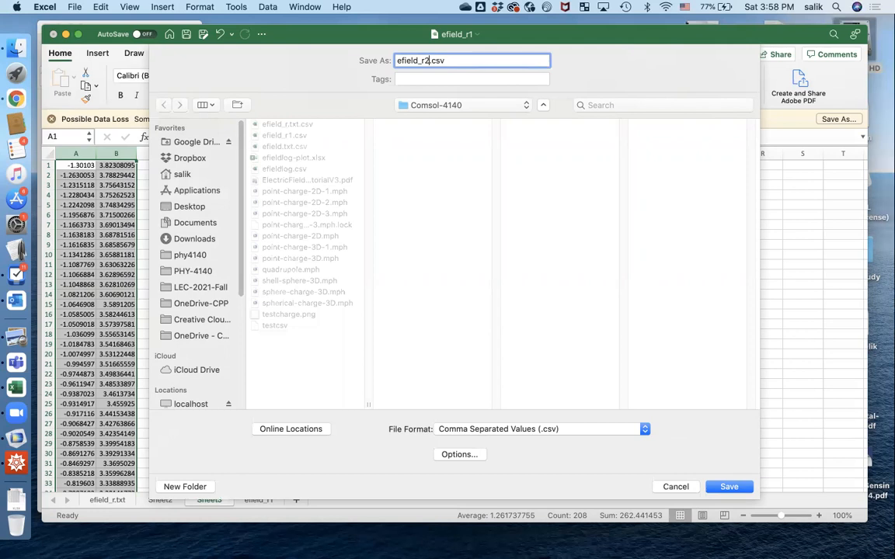
pyautogui.press('Return')
pyautogui.click(567, 228)
pyautogui.press('super+Tab')
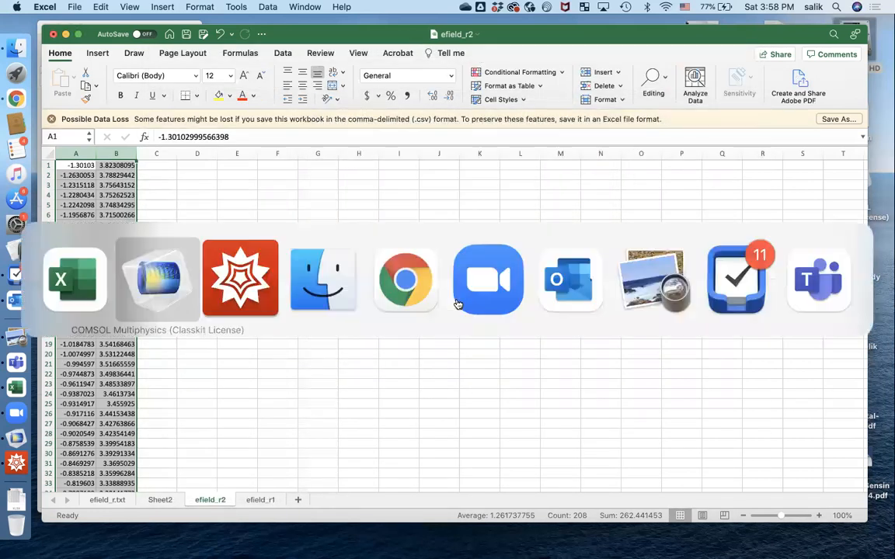
# Switch to Mathematica and create a new, widened blank notebook.
pyautogui.click(243, 286)
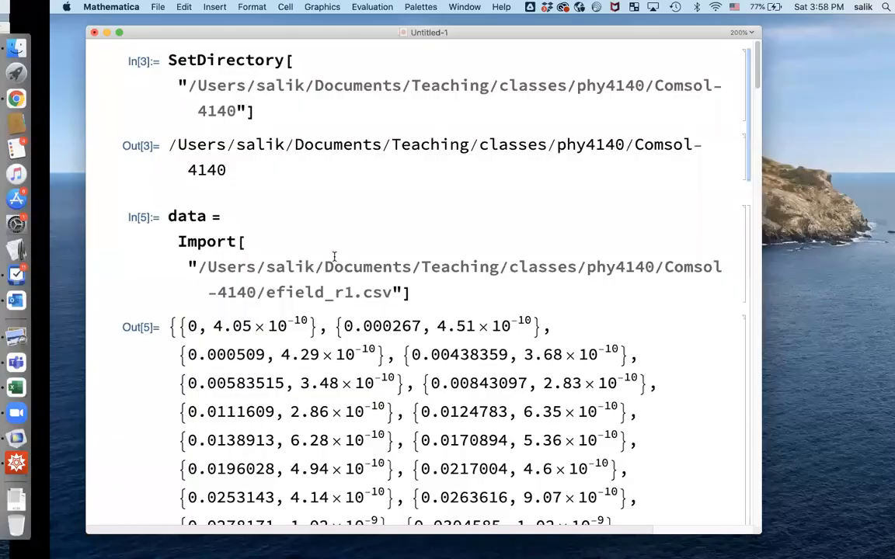
pyautogui.scroll(-1, 685, 94)
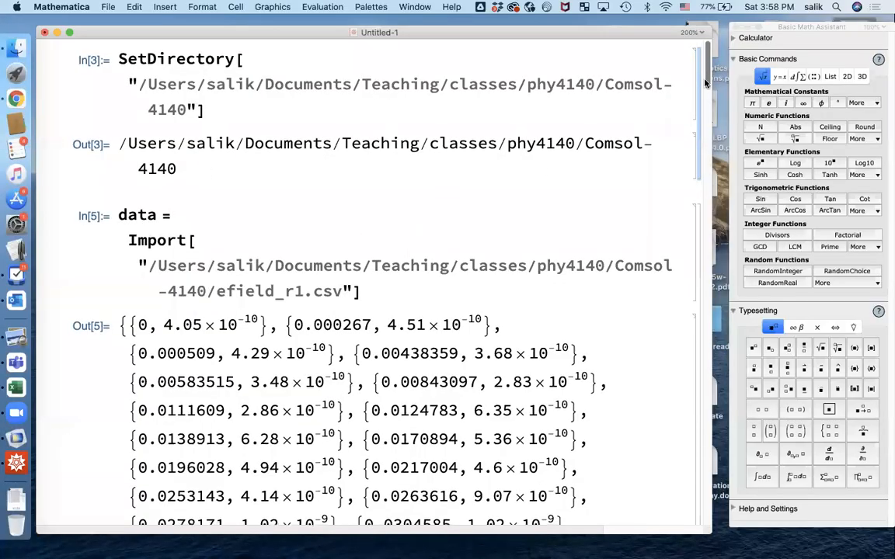
pyautogui.click(108, 7)
pyautogui.moveTo(106, 22)
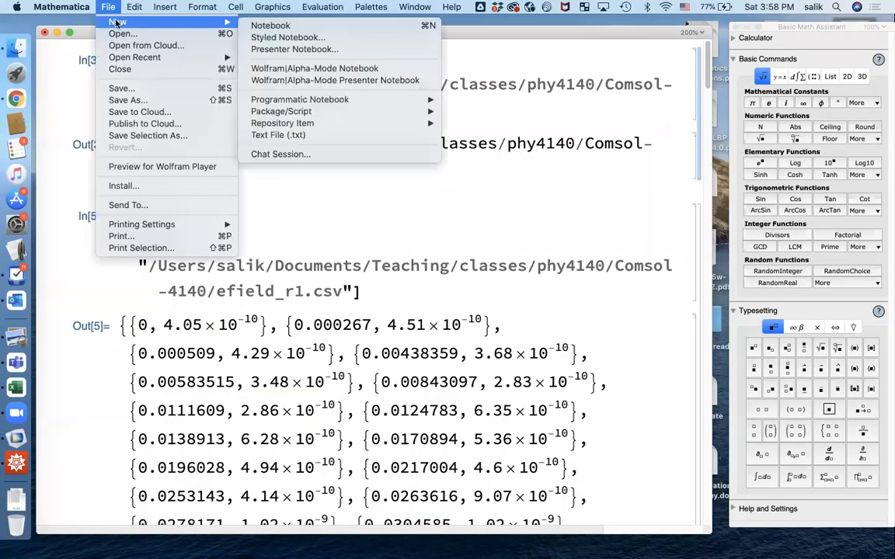
pyautogui.click(273, 25)
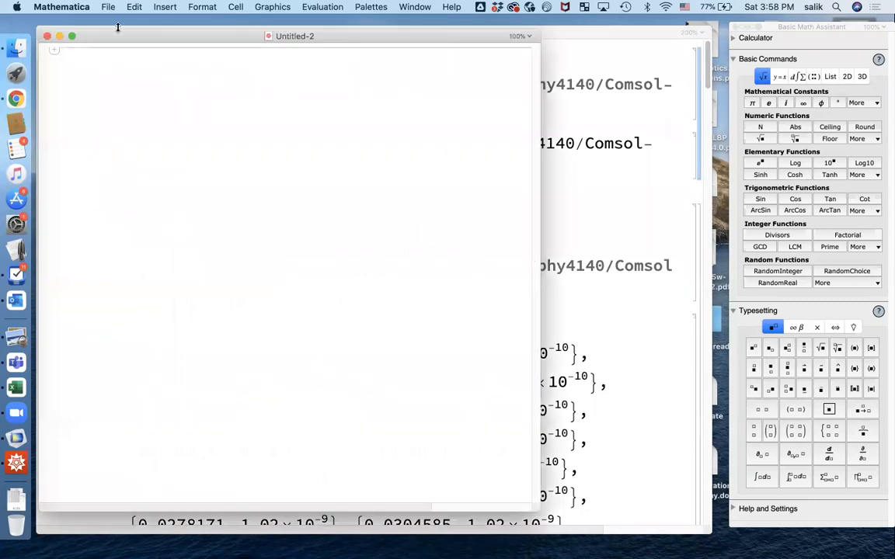
pyautogui.moveTo(644, 195); pyautogui.dragTo(692, 199)
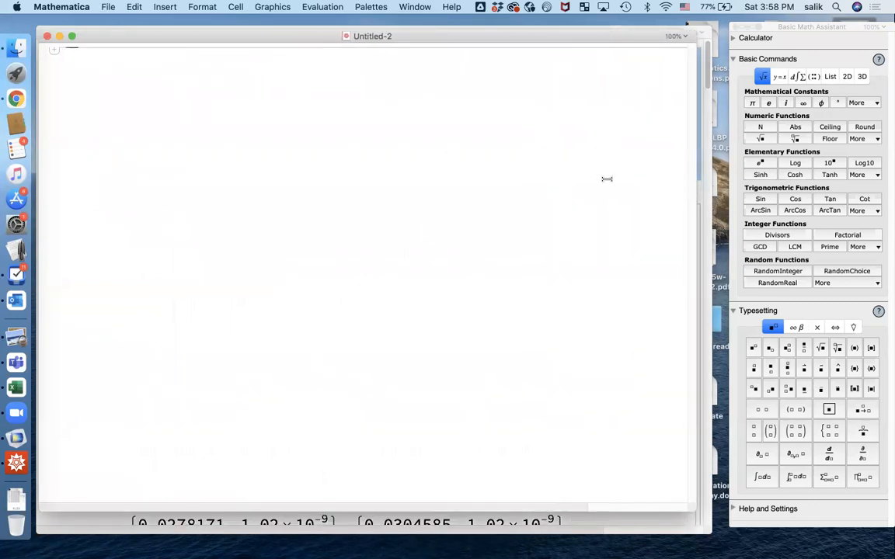
# Type data1 = Import[" with the notebook magnified to 200%.
pyautogui.write('da')
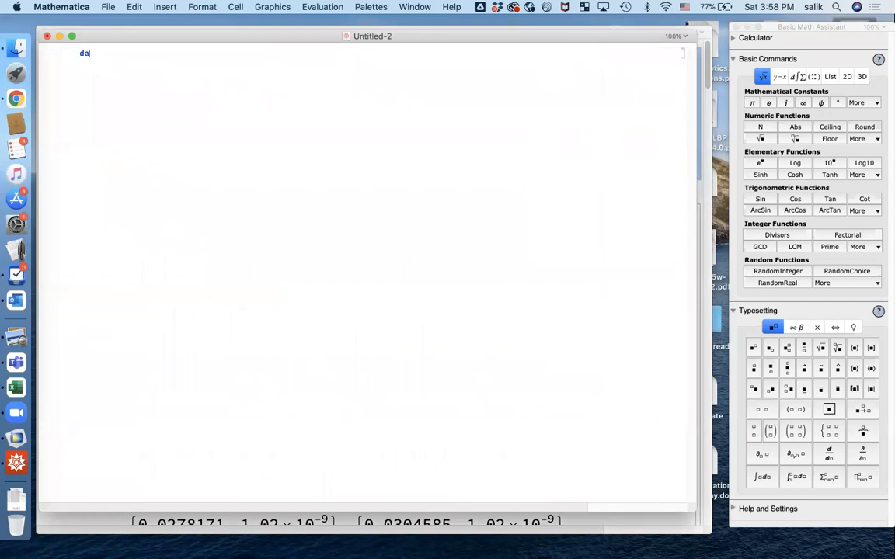
pyautogui.write('ta1 = Import')
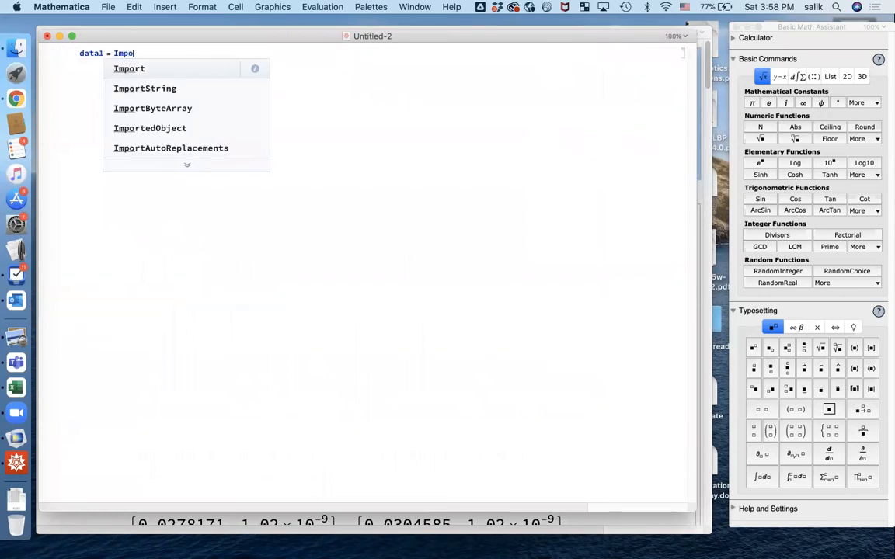
pyautogui.click(688, 36)
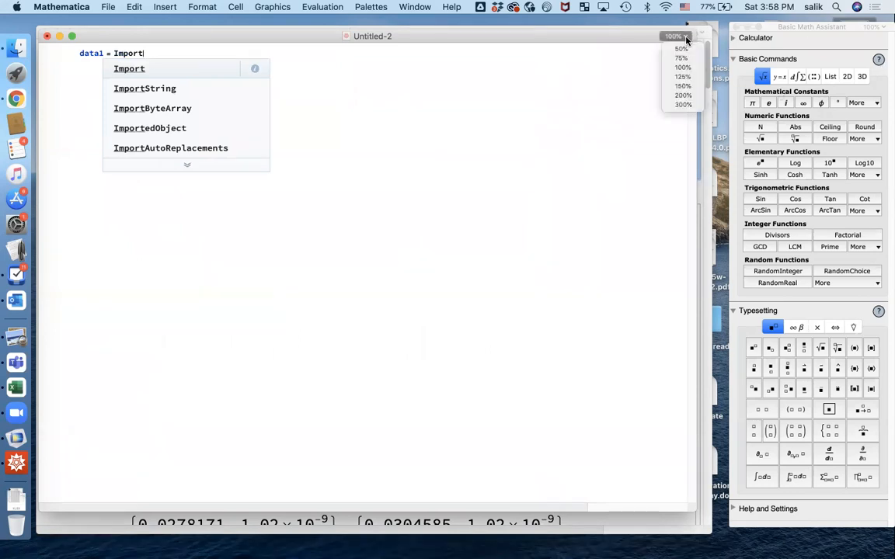
pyautogui.click(678, 94)
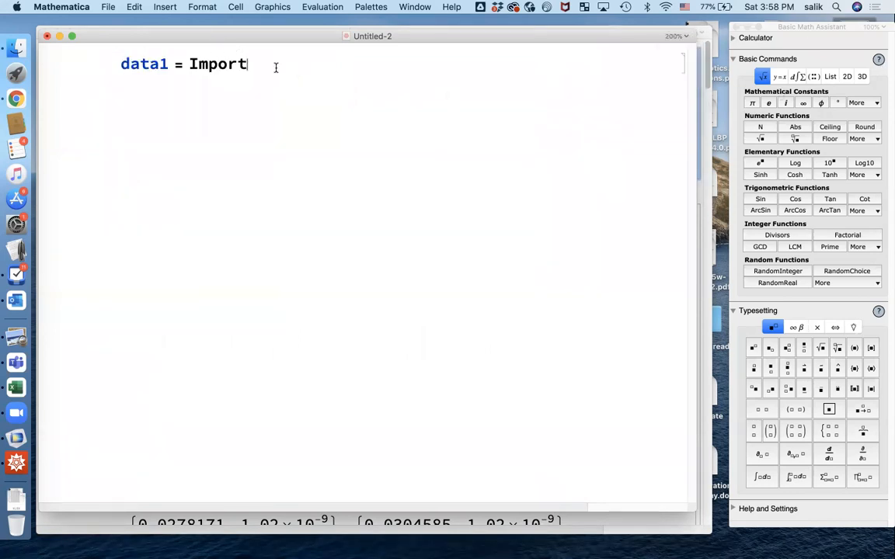
pyautogui.write('["')
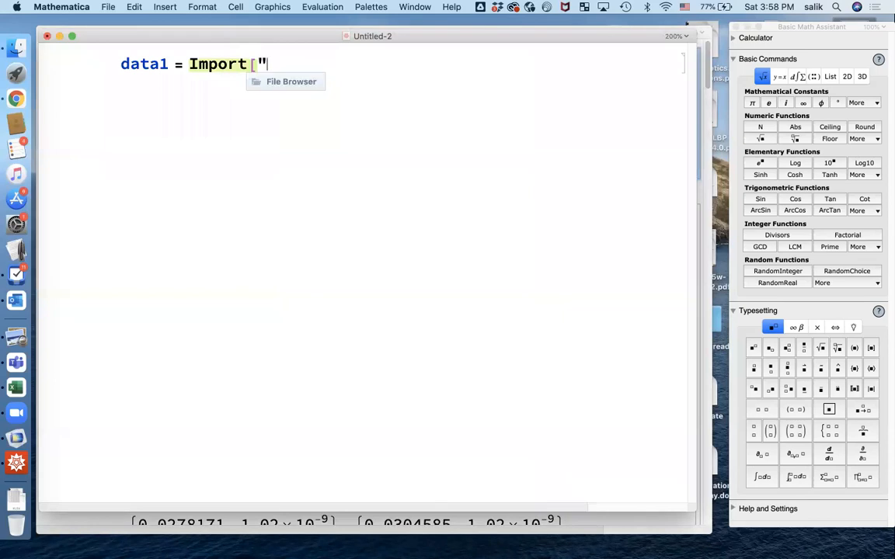
# Import efield_r2.csv from the Comsol-4140 folder into data1 and list its log-value pairs.
pyautogui.click(303, 83)
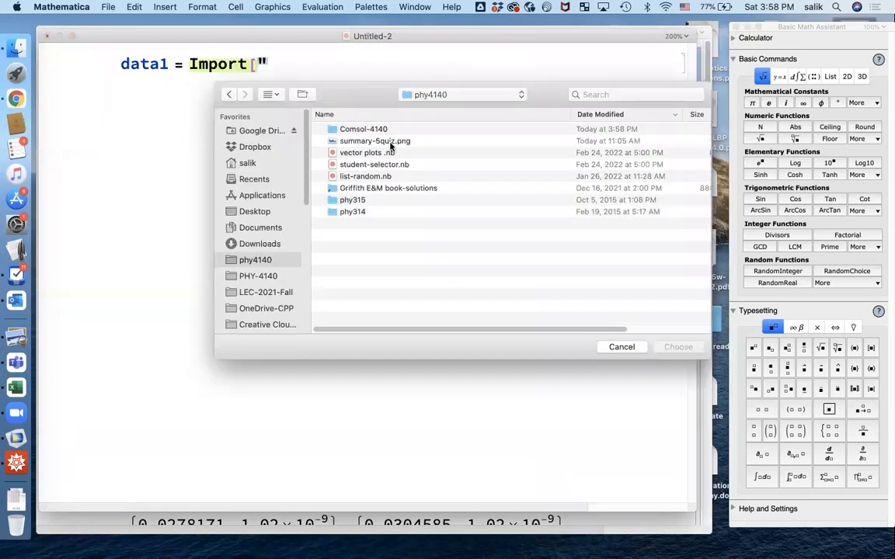
pyautogui.doubleClick(342, 128)
pyautogui.click(351, 128)
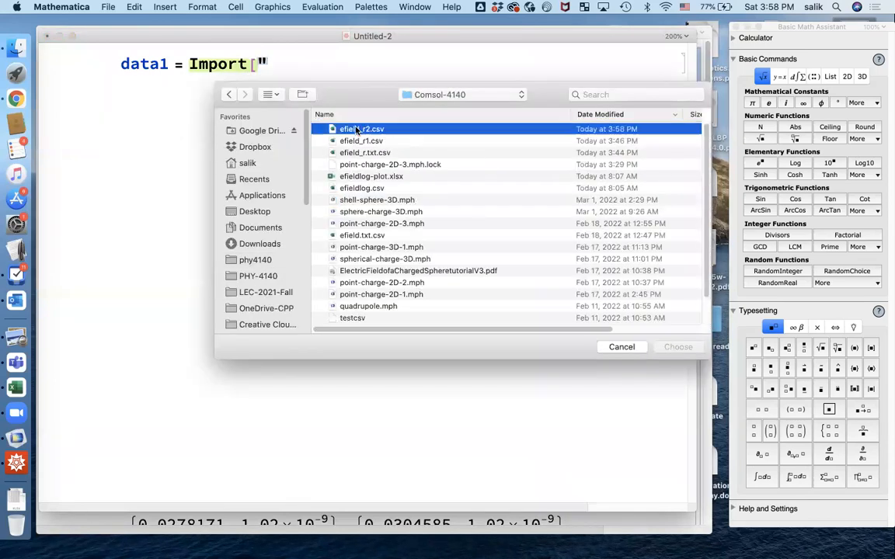
pyautogui.click(677, 346)
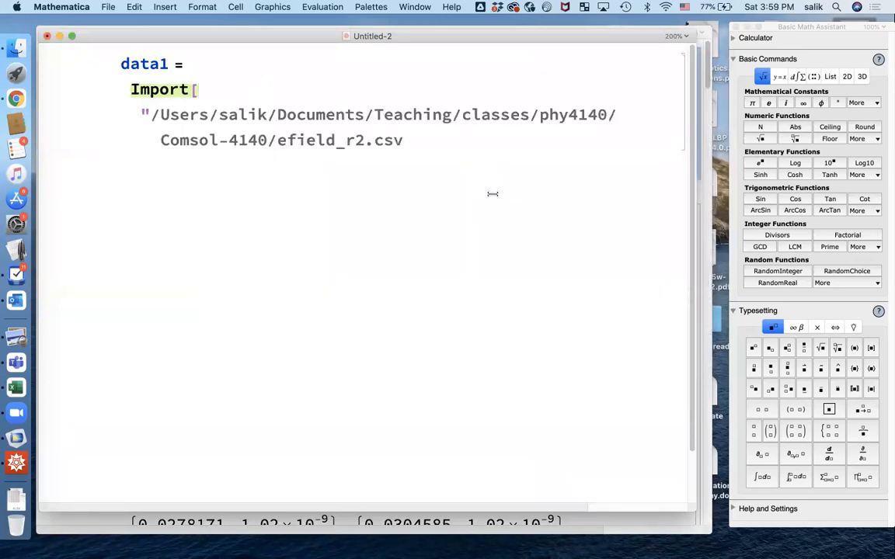
pyautogui.write('"]')
pyautogui.press('Return')
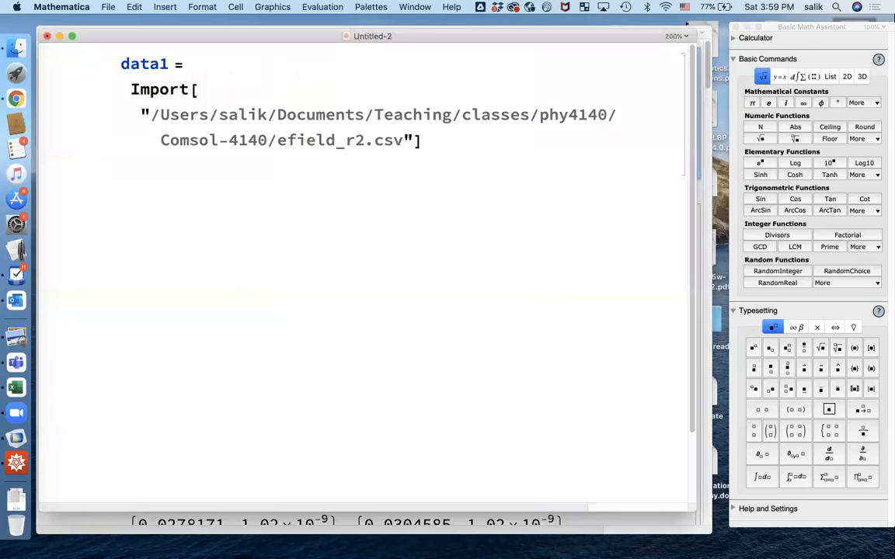
pyautogui.hotkey('shift', 'Return')
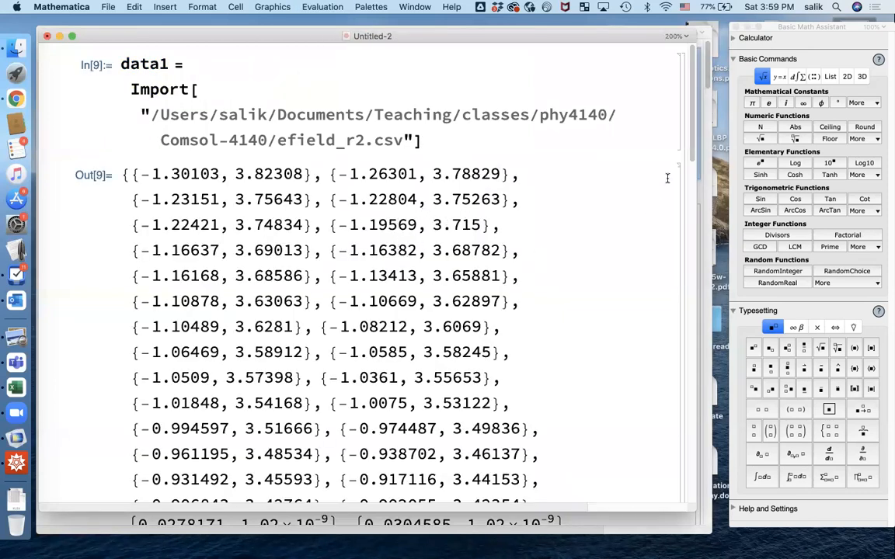
pyautogui.scroll(-10, 689, 323)
pyautogui.scroll(-10, 690, 323)
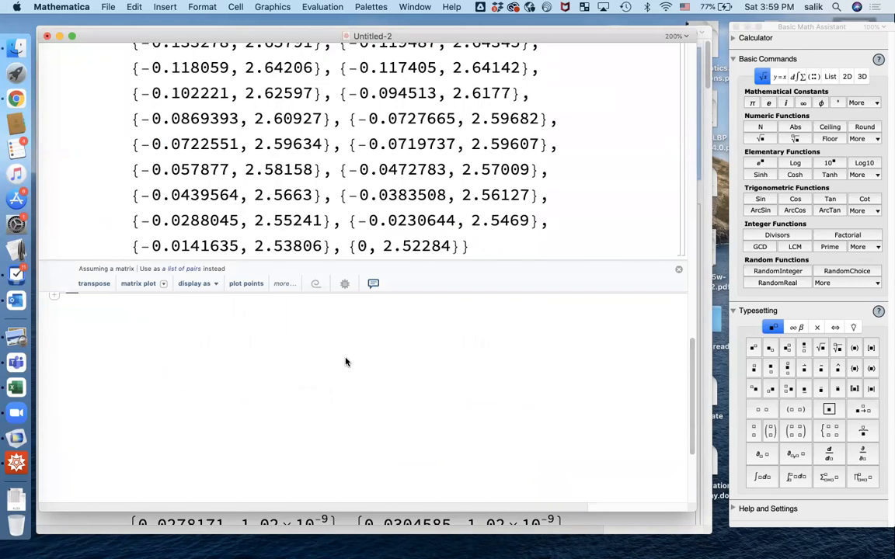
# Plot data1 with ListPlot[data1], showing a straight descending line of points.
pyautogui.write('Lis')
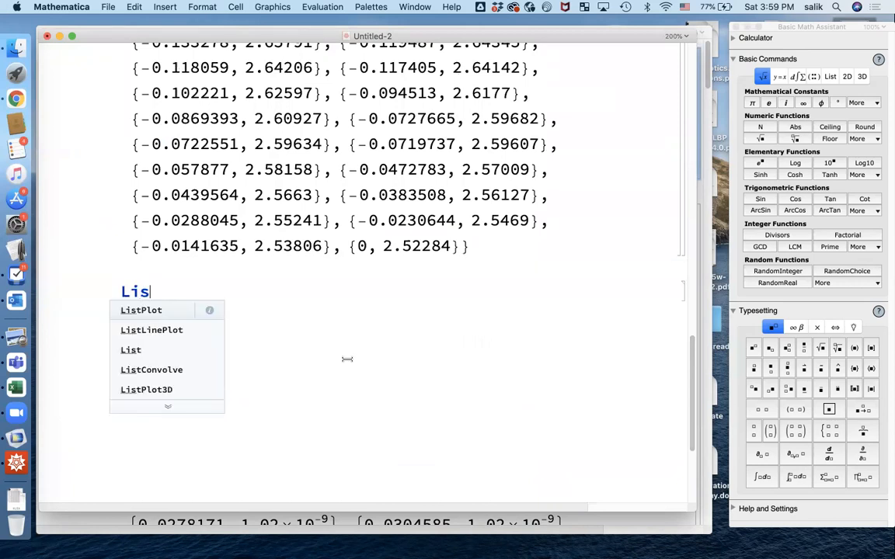
pyautogui.write('tPlot[')
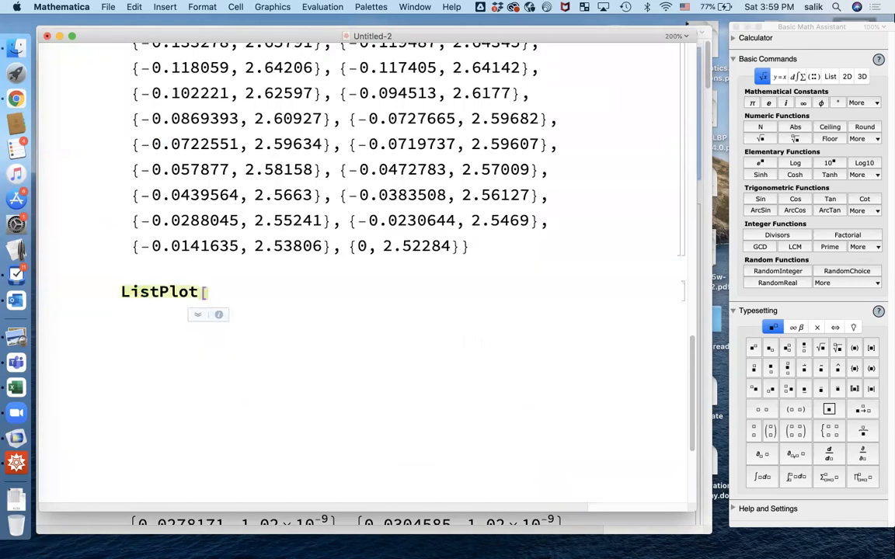
pyautogui.write('data1]')
pyautogui.hotkey('shift', 'Return')
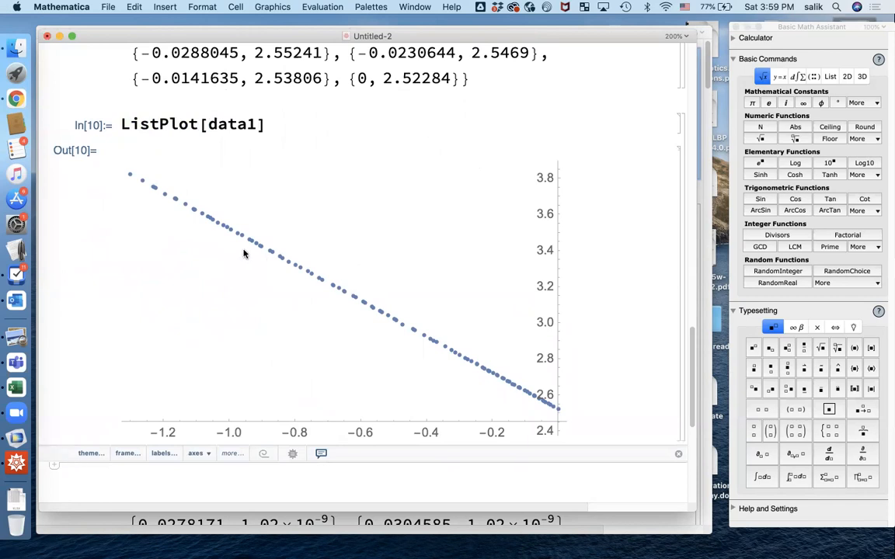
pyautogui.scroll(-3, 274, 253)
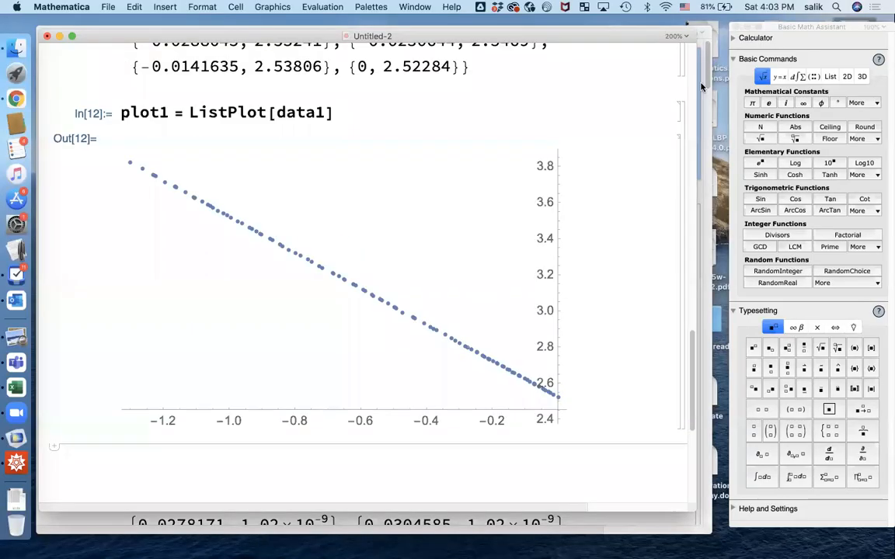
pyautogui.scroll(-2, 457, 241)
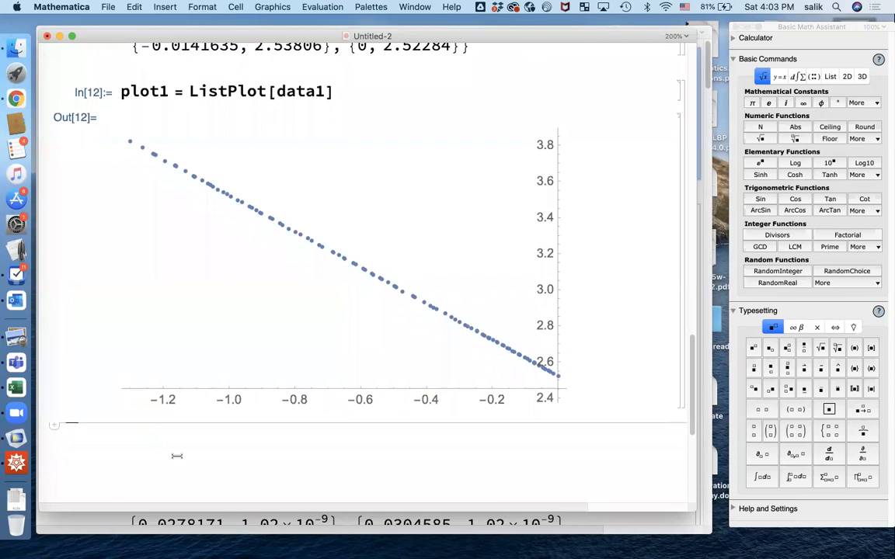
# Evaluate line1 = Fit[data1, {1, x}, x], giving 2.52364 − 0.999707 x.
pyautogui.write('line1 -')
pyautogui.press('BackSpace')
pyautogui.write('=')
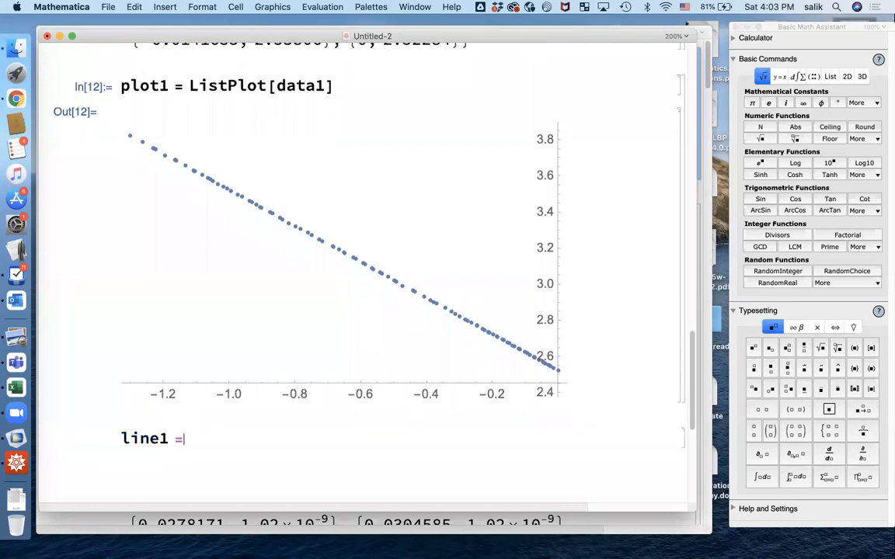
pyautogui.write(' Fit')
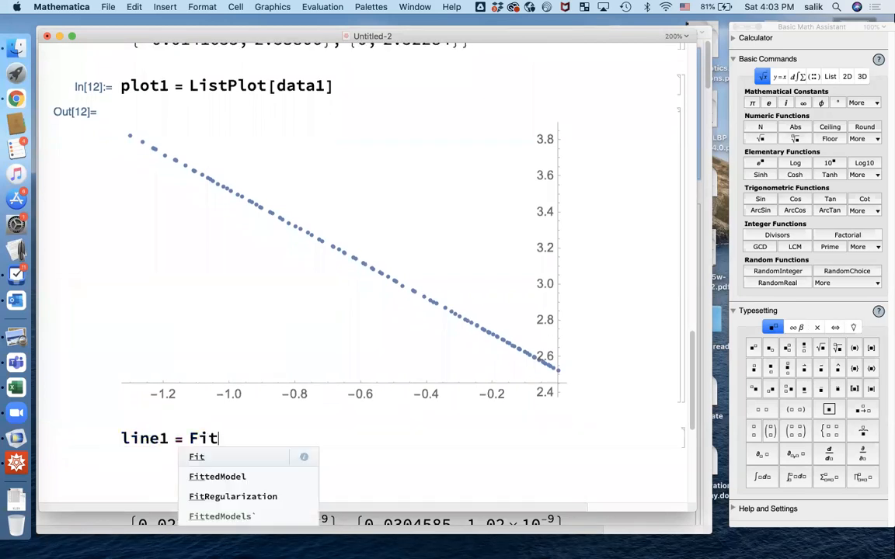
pyautogui.write('[]')
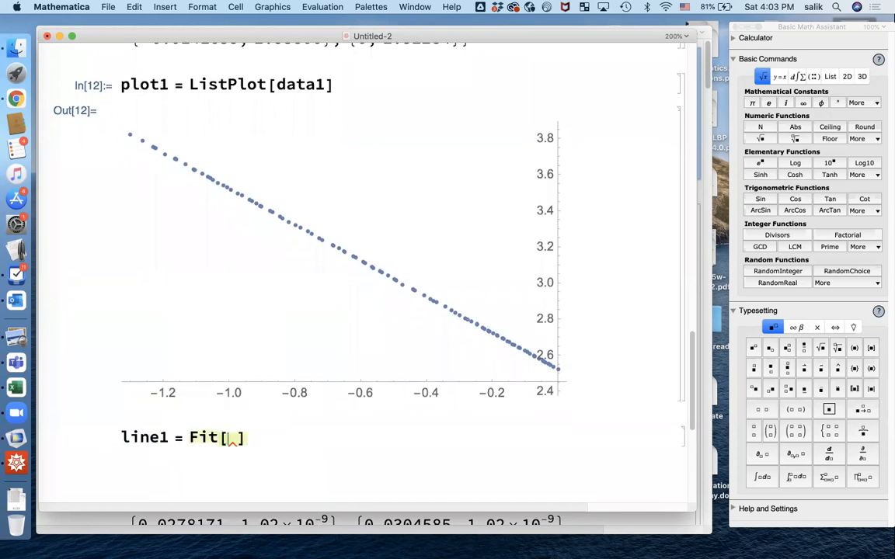
pyautogui.write('data1,')
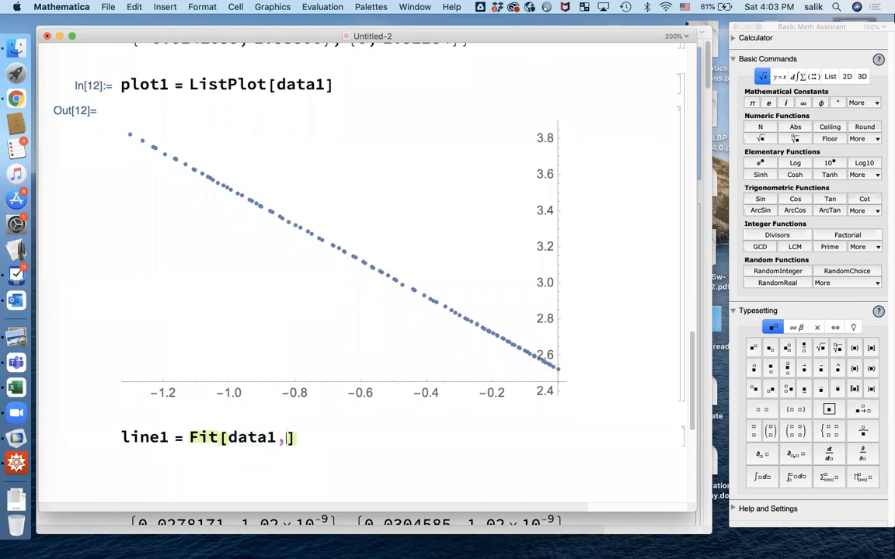
pyautogui.write(' {}')
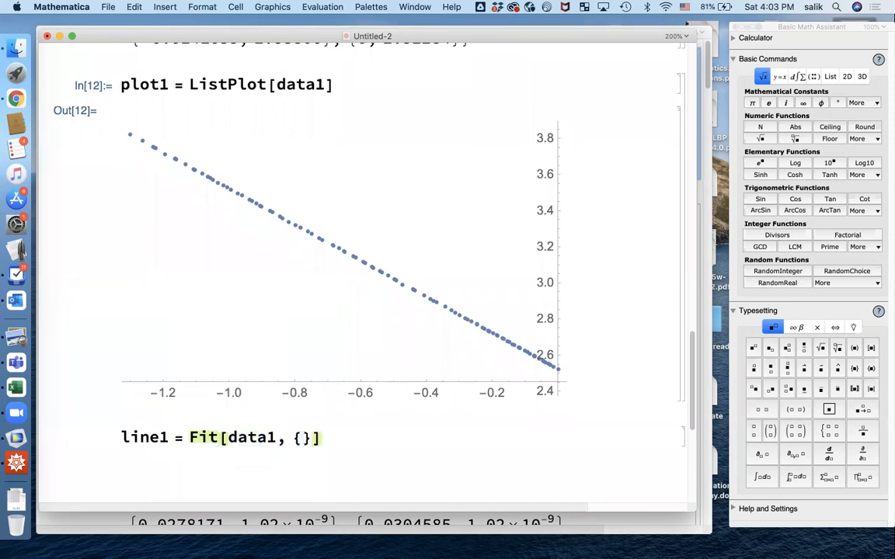
pyautogui.click(301, 438)
pyautogui.write('1,')
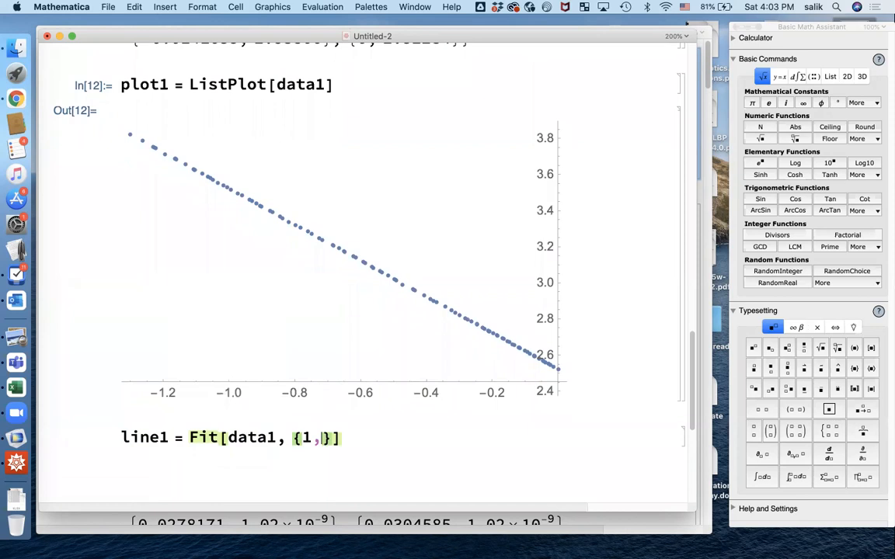
pyautogui.write(' x')
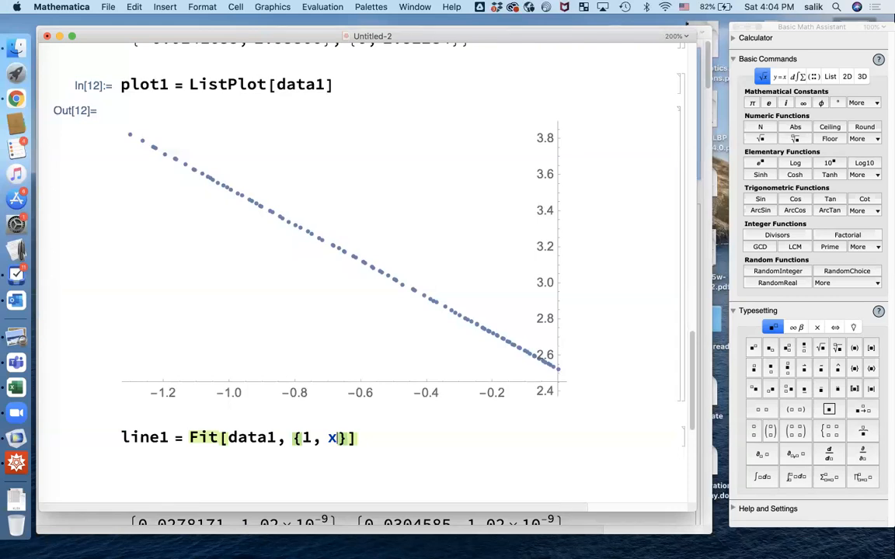
pyautogui.write(', x')
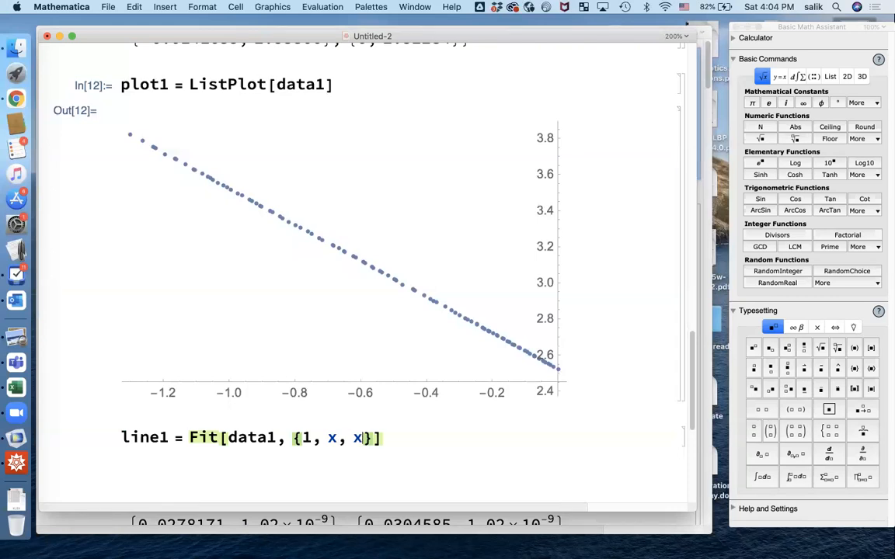
pyautogui.write('^2,')
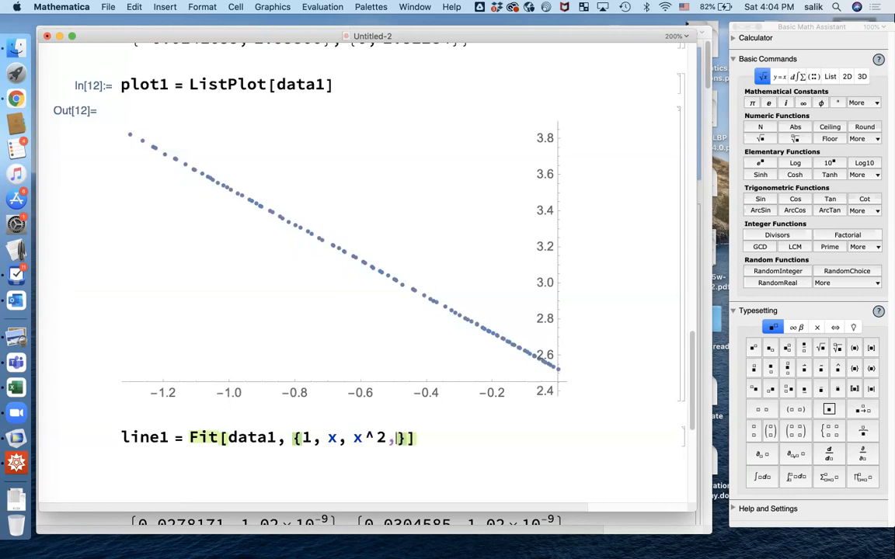
pyautogui.write(' x^3')
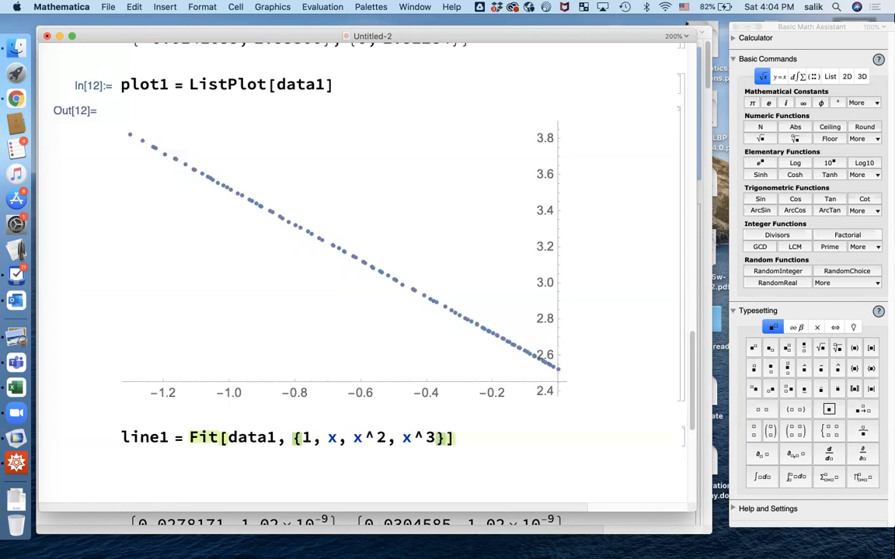
pyautogui.press('BackSpace')
pyautogui.press('BackSpace')
pyautogui.press('BackSpace')
pyautogui.press('BackSpace')
pyautogui.press('BackSpace')
pyautogui.press('BackSpace')
pyautogui.press('BackSpace')
pyautogui.press('BackSpace')
pyautogui.press('BackSpace')
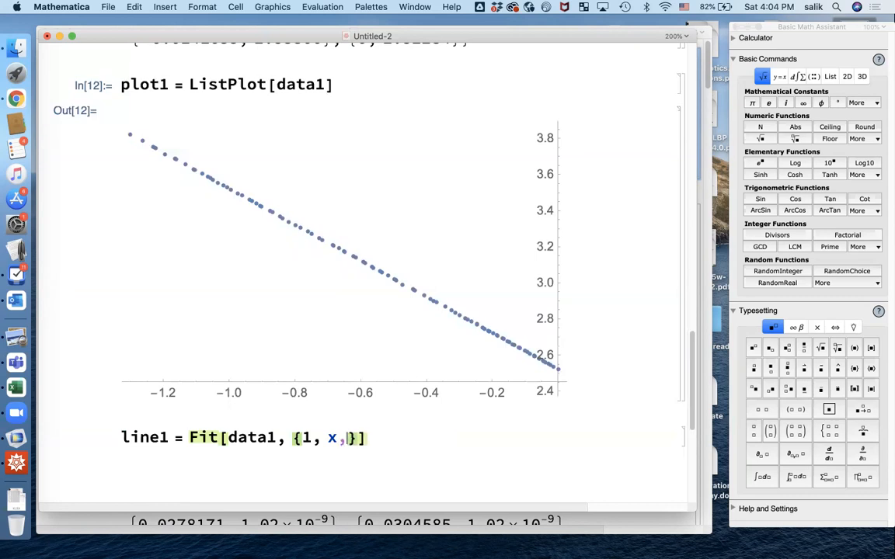
pyautogui.press('BackSpace')
pyautogui.press('Right')
pyautogui.write(', x')
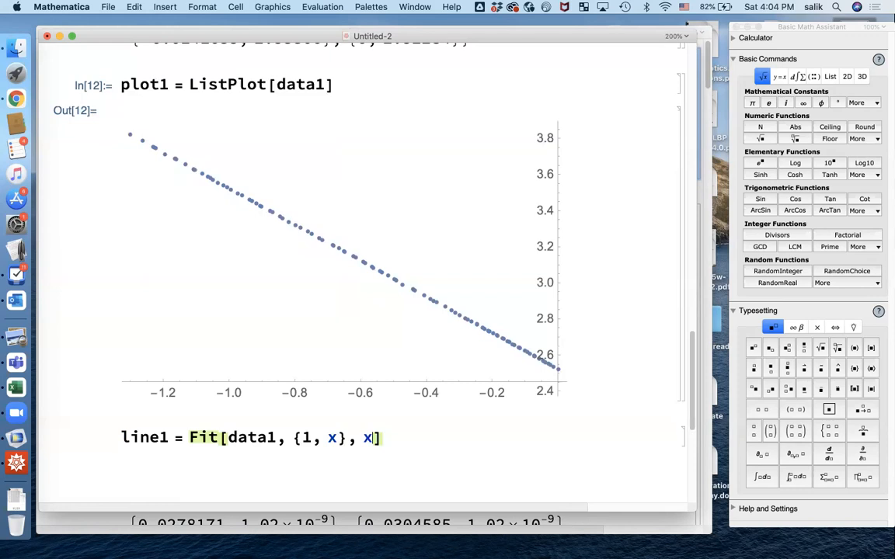
pyautogui.hotkey('shift', 'Return')
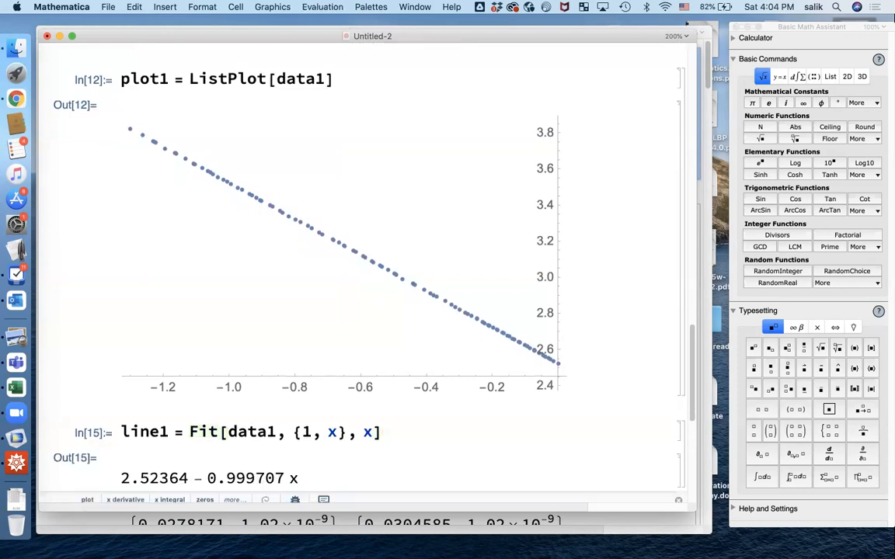
# Scroll the notebook to review line1 = 2.52364 − 0.999707 x beneath the data1 log-log plot.
pyautogui.scroll(-2, 411, 404)
pyautogui.scroll(-1, 412, 404)
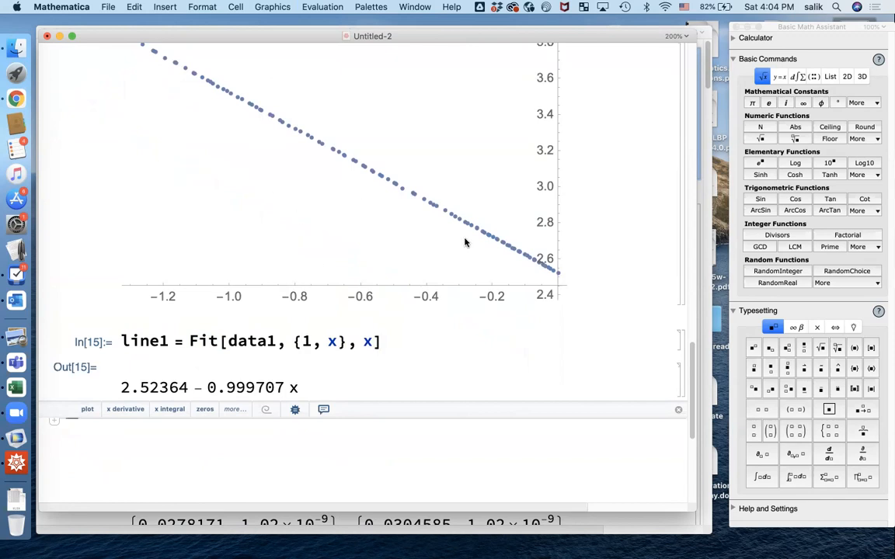
pyautogui.scroll(2, 461, 249)
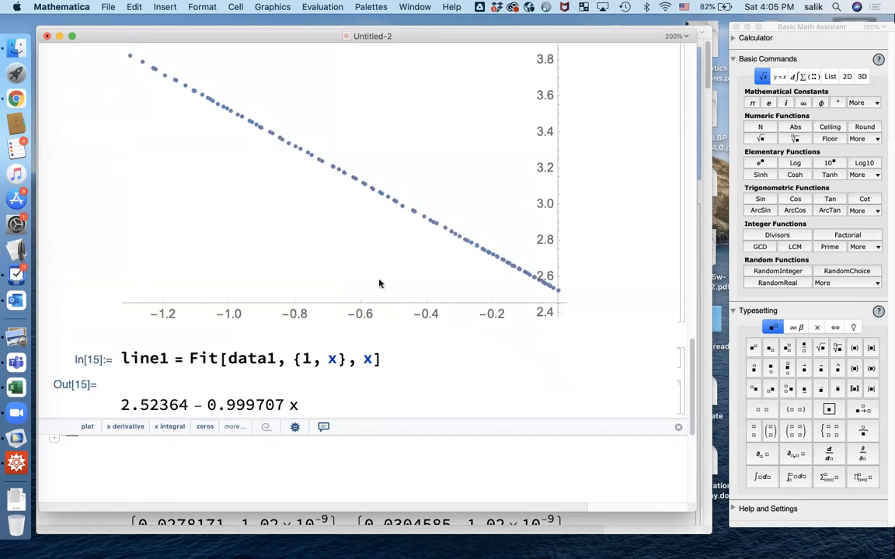
pyautogui.scroll(-1, 242, 441)
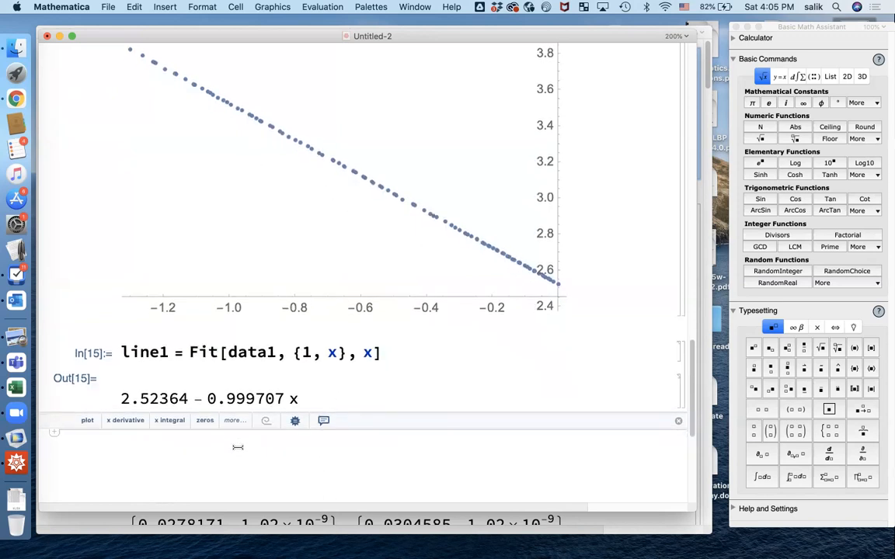
# Evaluate Show[plot1, Plot[line1, {-1.4, 0}]] to overlay the fitted line on plot1.
pyautogui.write('S')
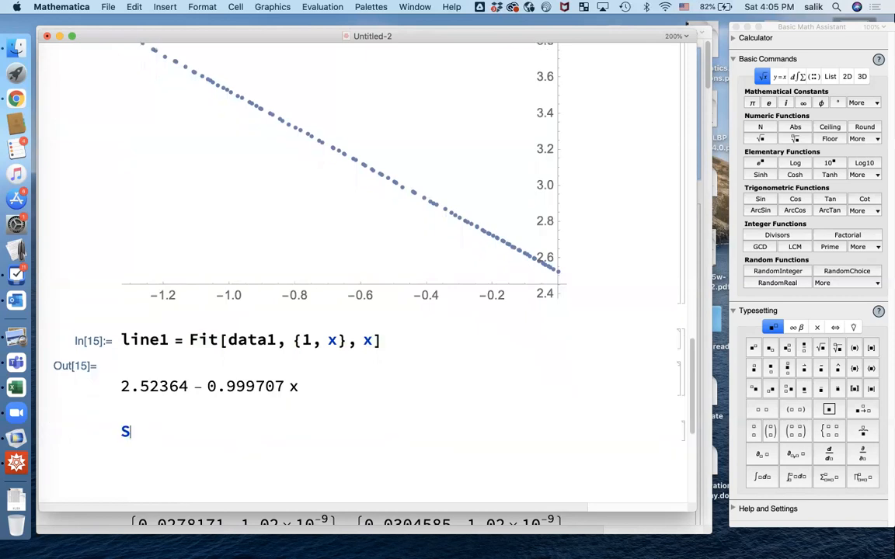
pyautogui.write('how[')
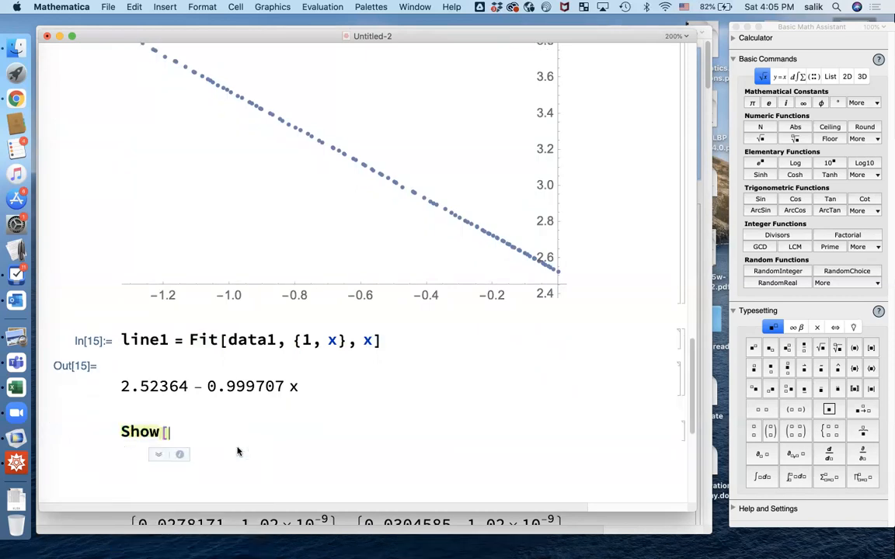
pyautogui.scroll(5, 237, 254)
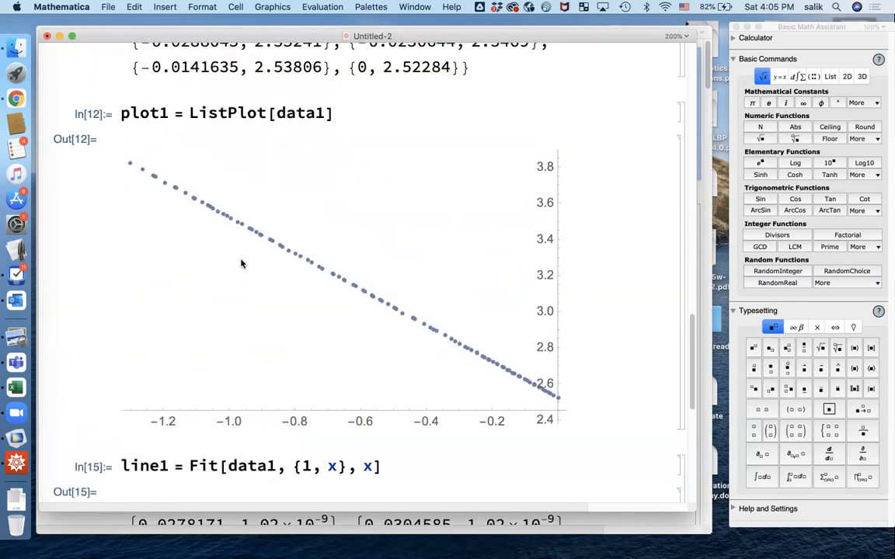
pyautogui.scroll(-6, 245, 264)
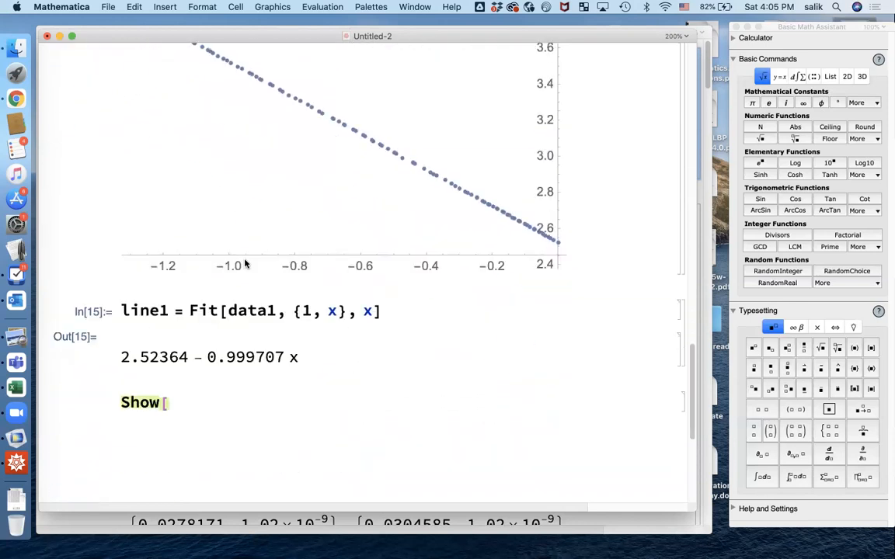
pyautogui.write(']')
pyautogui.write('plo')
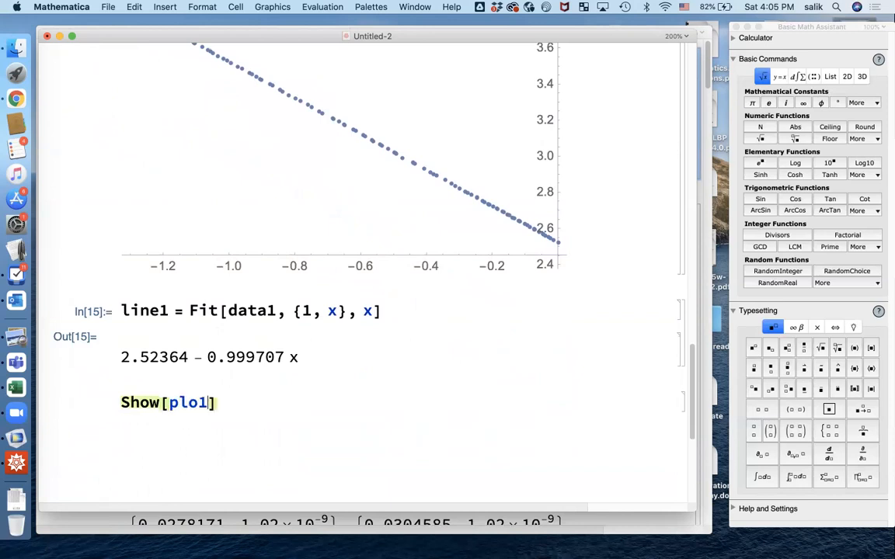
pyautogui.write('t1,')
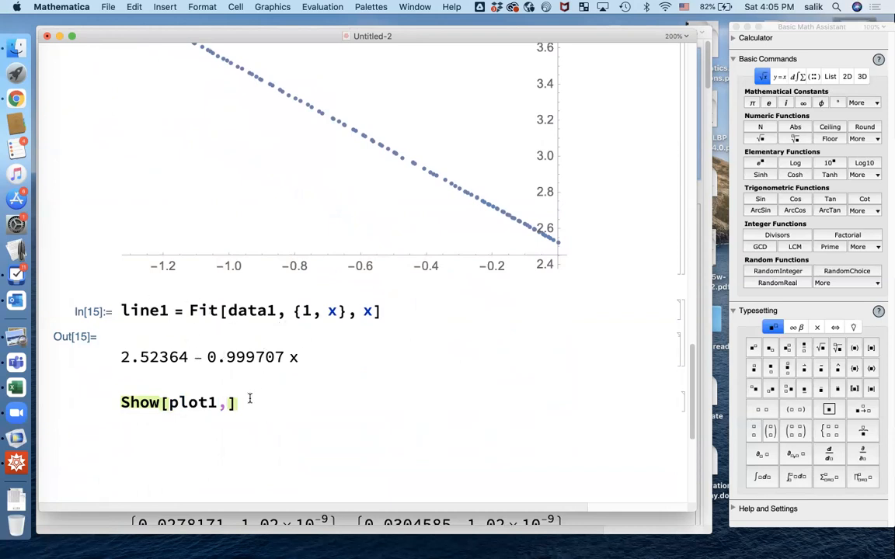
pyautogui.write('Plot[')
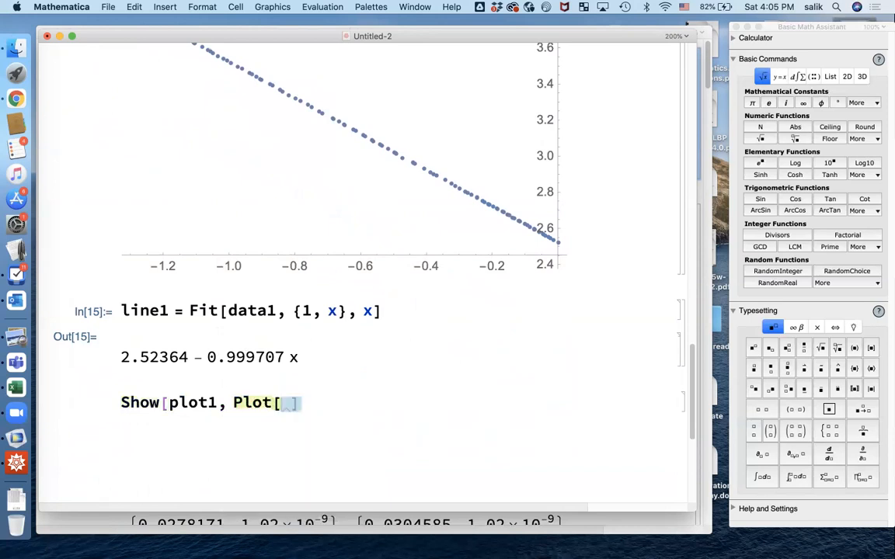
pyautogui.press('BackSpace')
pyautogui.press('Left')
pyautogui.write('line1,')
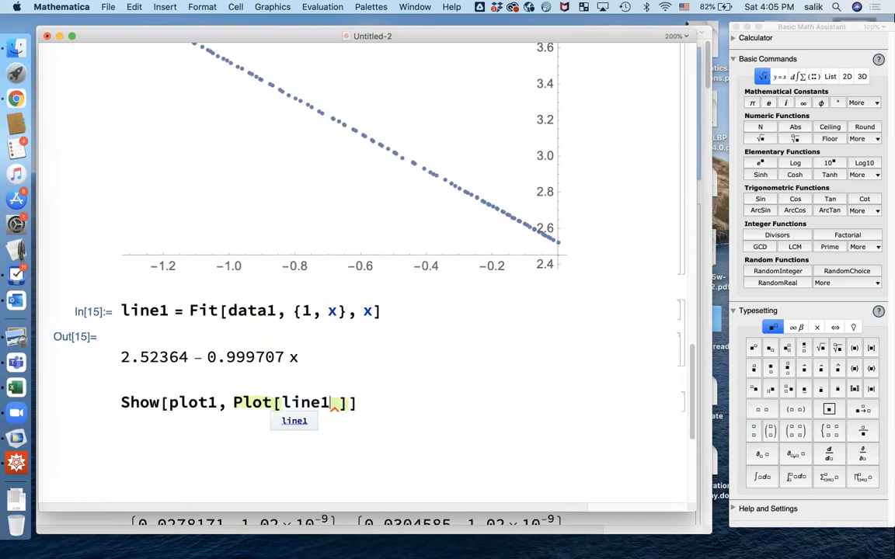
pyautogui.write(' {}')
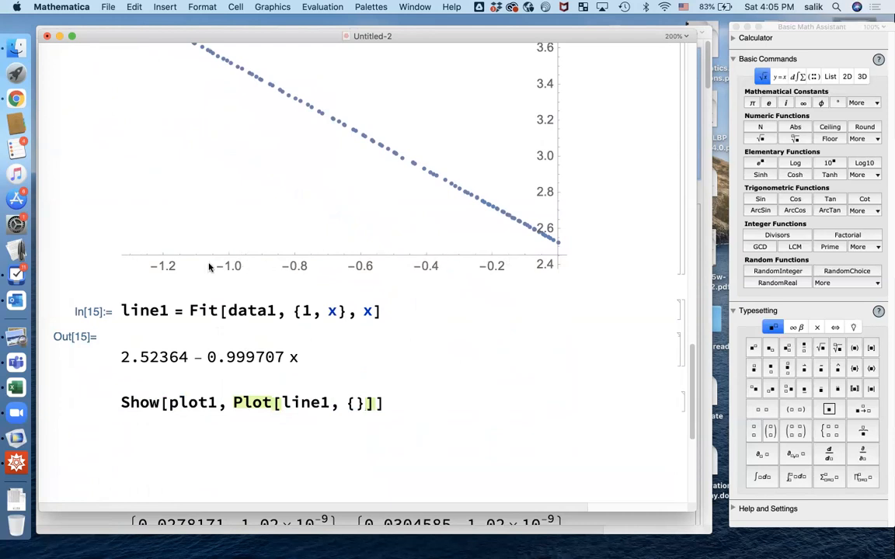
pyautogui.click(352, 402)
pyautogui.write('-1.4,')
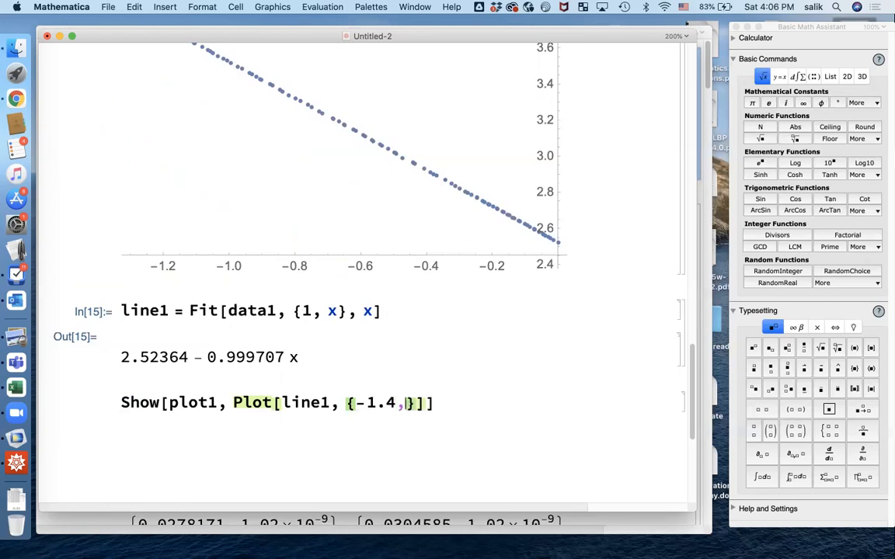
pyautogui.write(' 0')
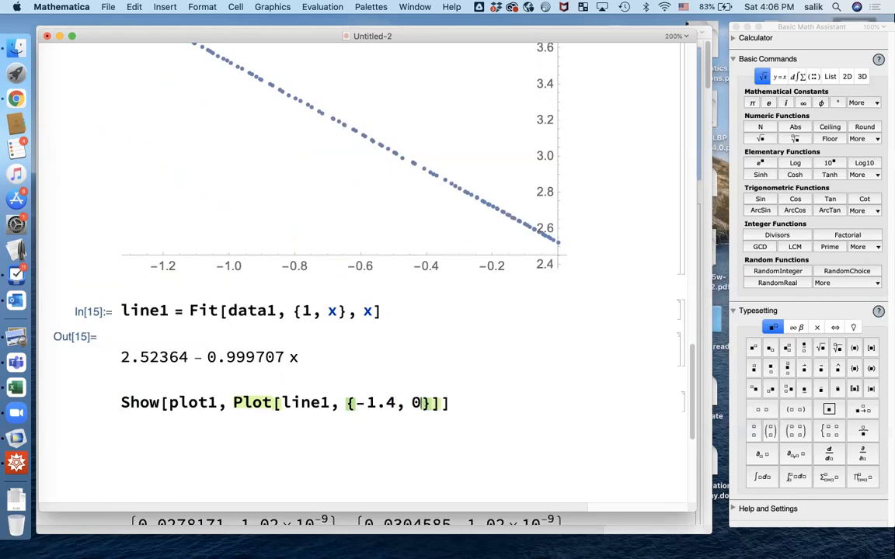
pyautogui.hotkey('shift', 'Return')
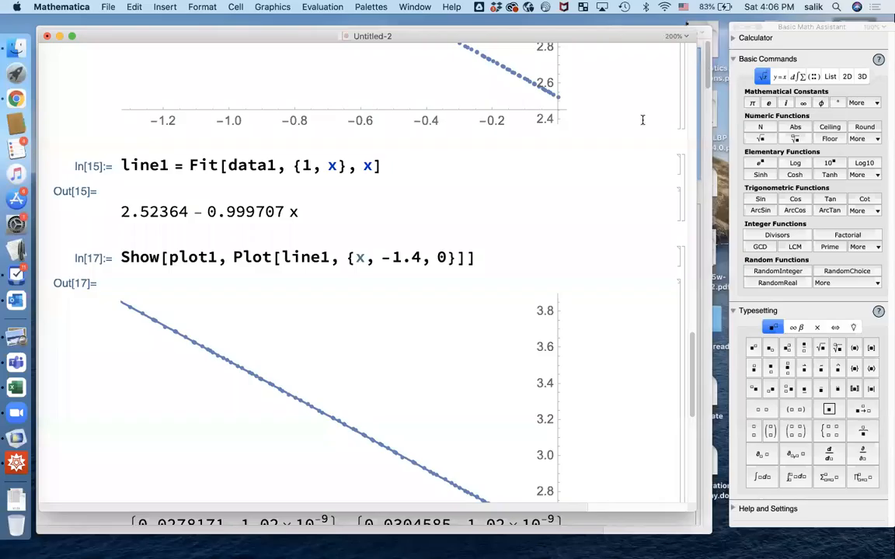
# Scroll to inspect the overlay of 2.52364 − 0.999707 x through the log-log data points.
pyautogui.scroll(-1, 349, 241)
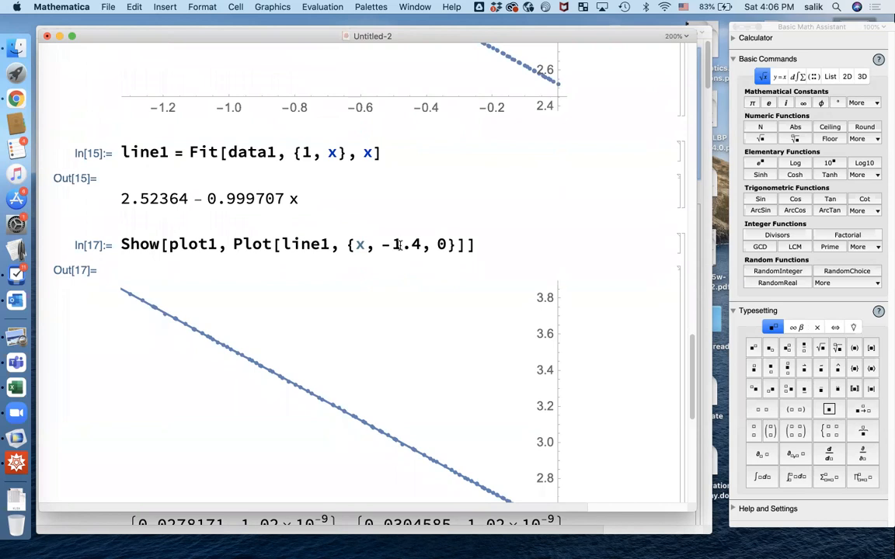
pyautogui.scroll(-3, 389, 286)
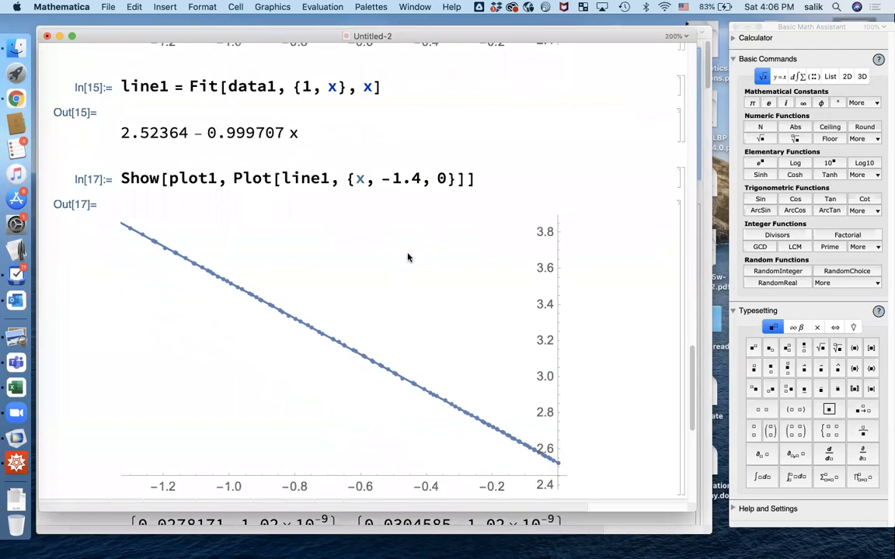
pyautogui.scroll(-1, 409, 258)
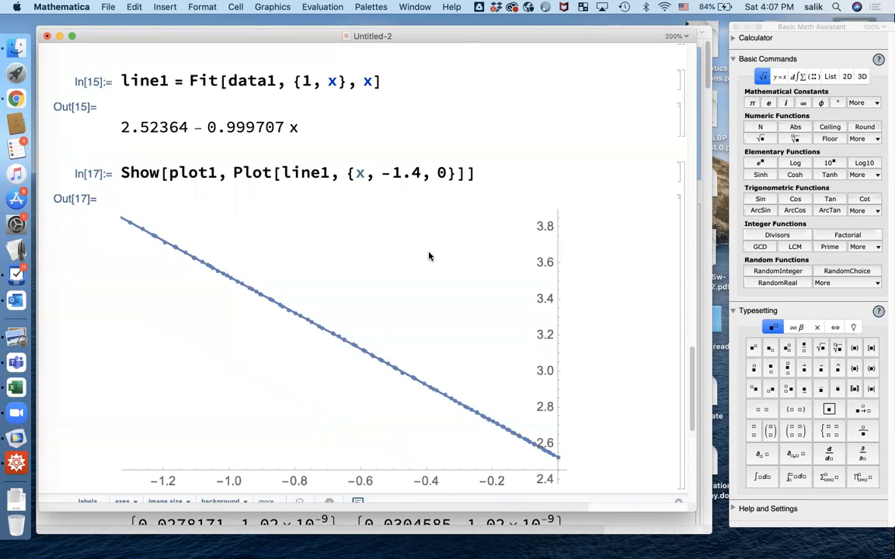
pyautogui.scroll(-1, 428, 255)
pyautogui.scroll(-1, 427, 254)
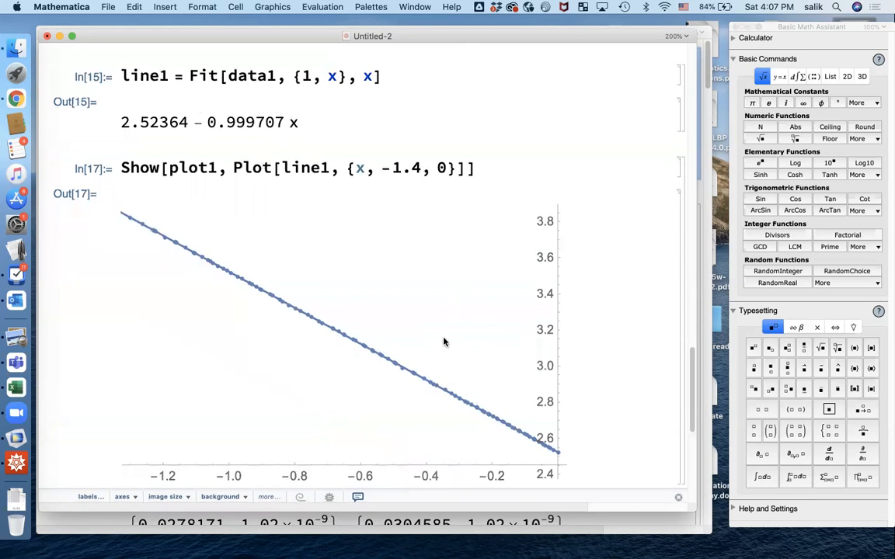
pyautogui.scroll(-1, 398, 305)
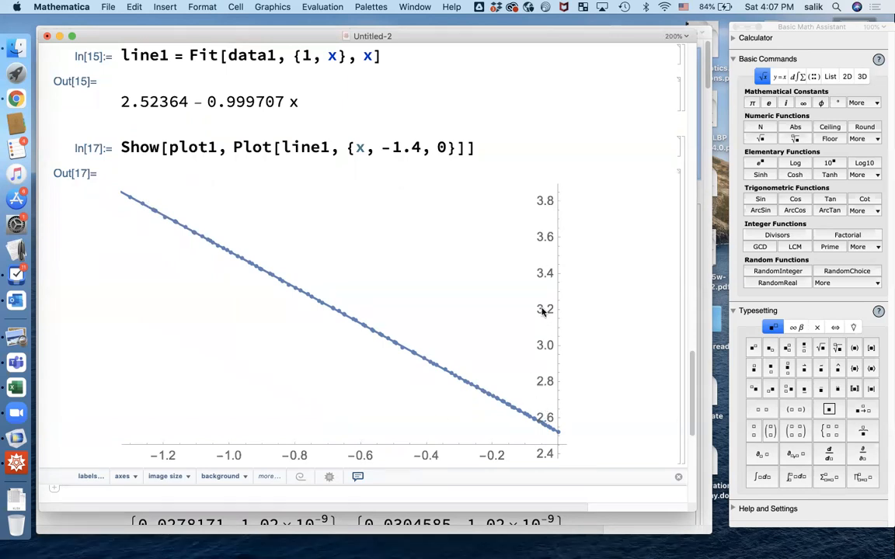
pyautogui.scroll(-2, 372, 351)
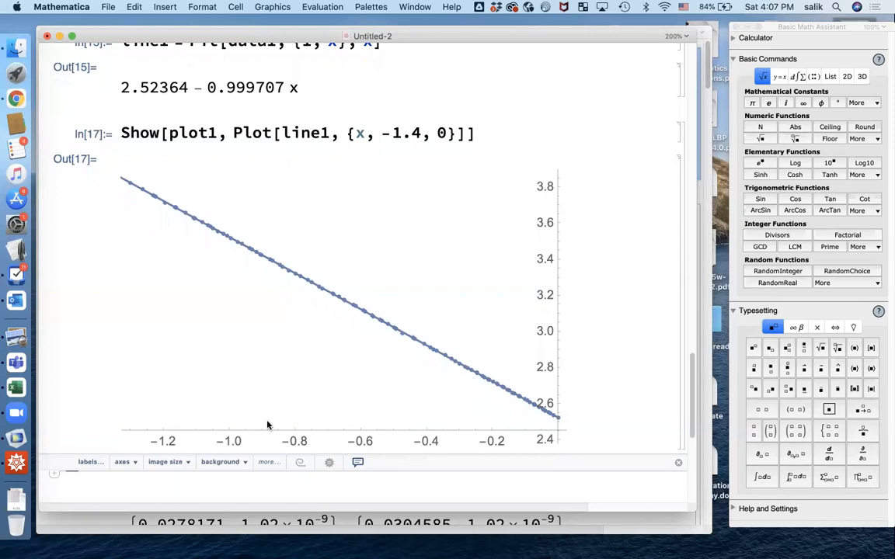
pyautogui.scroll(-1, 270, 411)
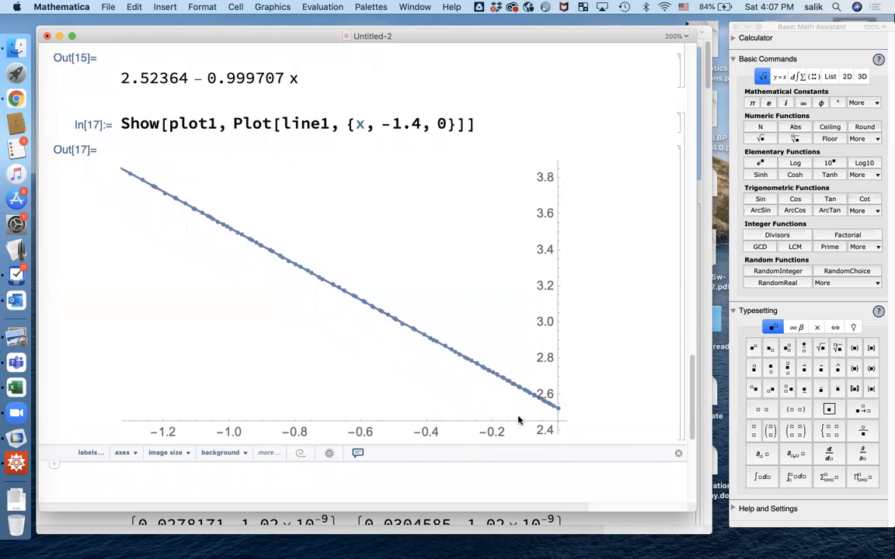
pyautogui.scroll(15, 434, 359)
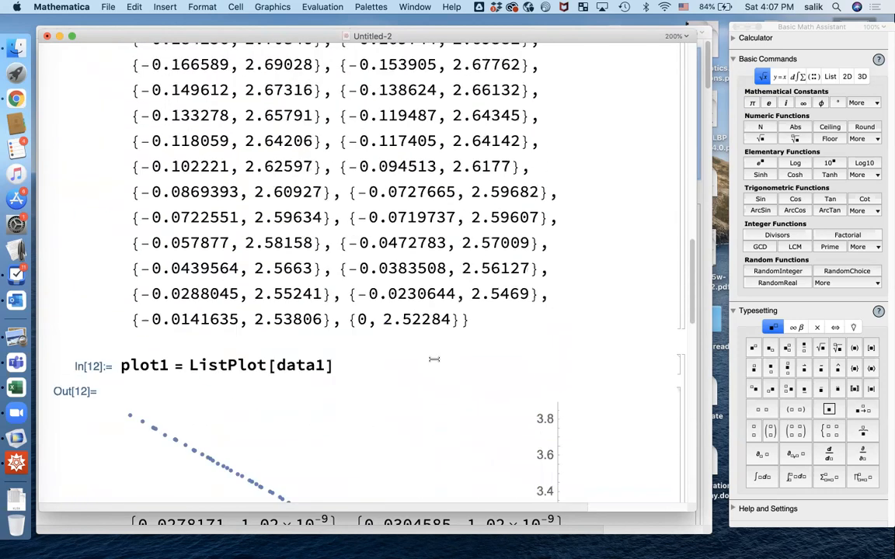
# Switch back to COMSOL, showing the Plot 1 E-field line graph export settings.
pyautogui.scroll(-5, 433, 360)
pyautogui.press('super+Tab')
pyautogui.press('super+Tab')
pyautogui.press('super+Tab')
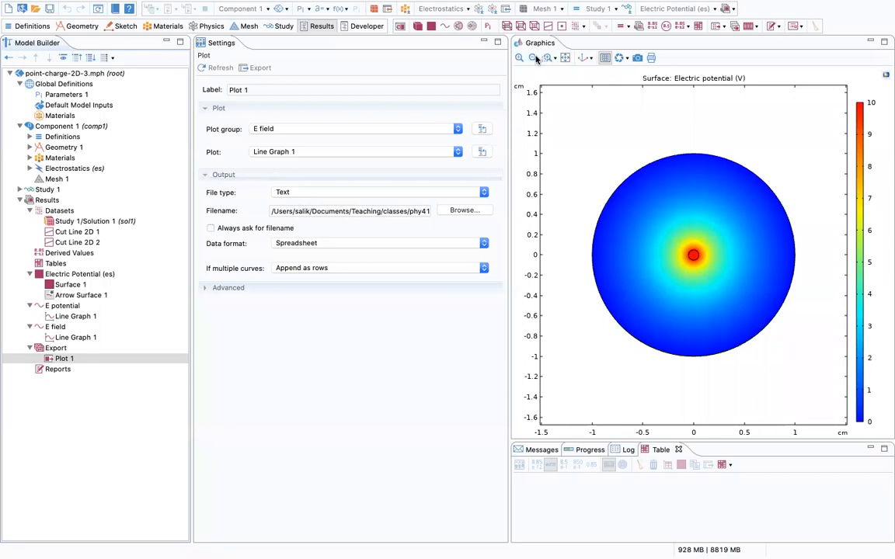
pyautogui.moveTo(522, 5)
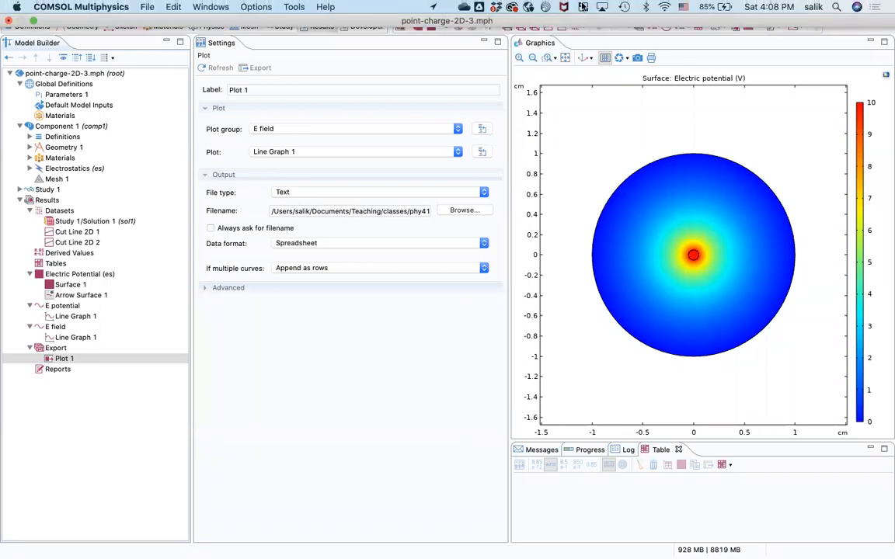